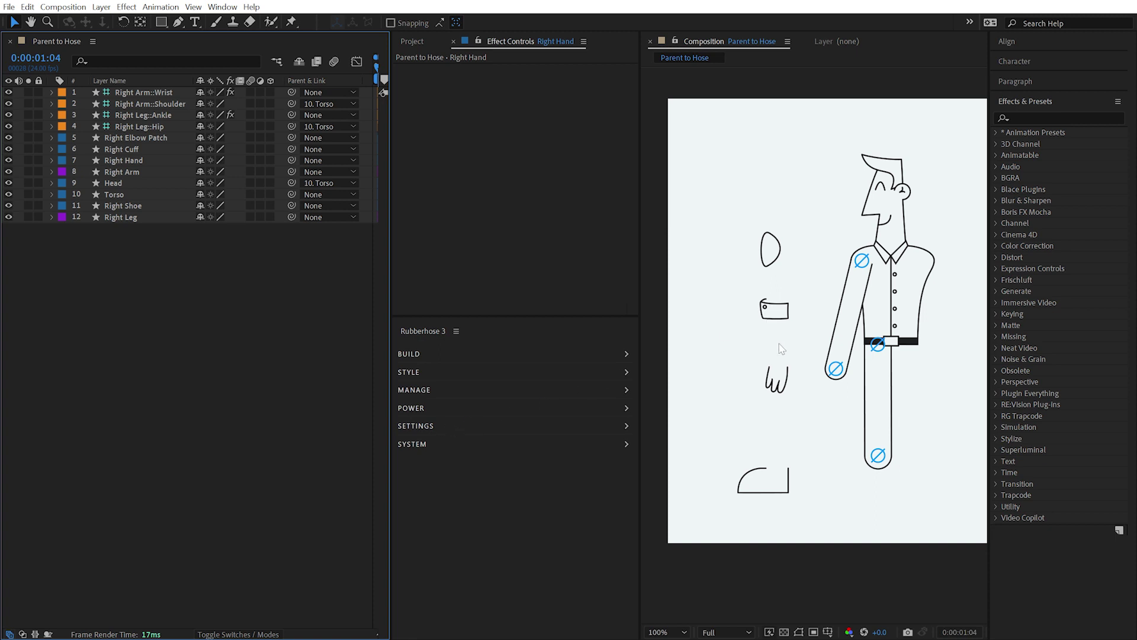
- Connect the Right Hand layer to the Right Arm hose with Rubberhose's Parent to hose
click(781, 382)
click(409, 389)
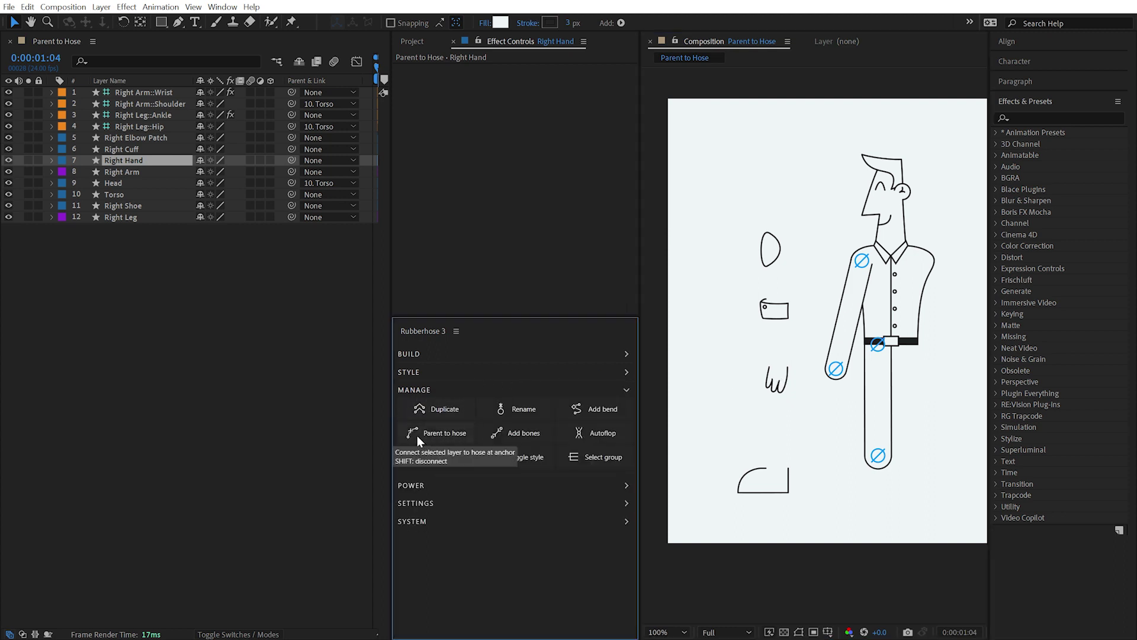
click(417, 436)
drag(297, 402, 666, 292)
click(608, 330)
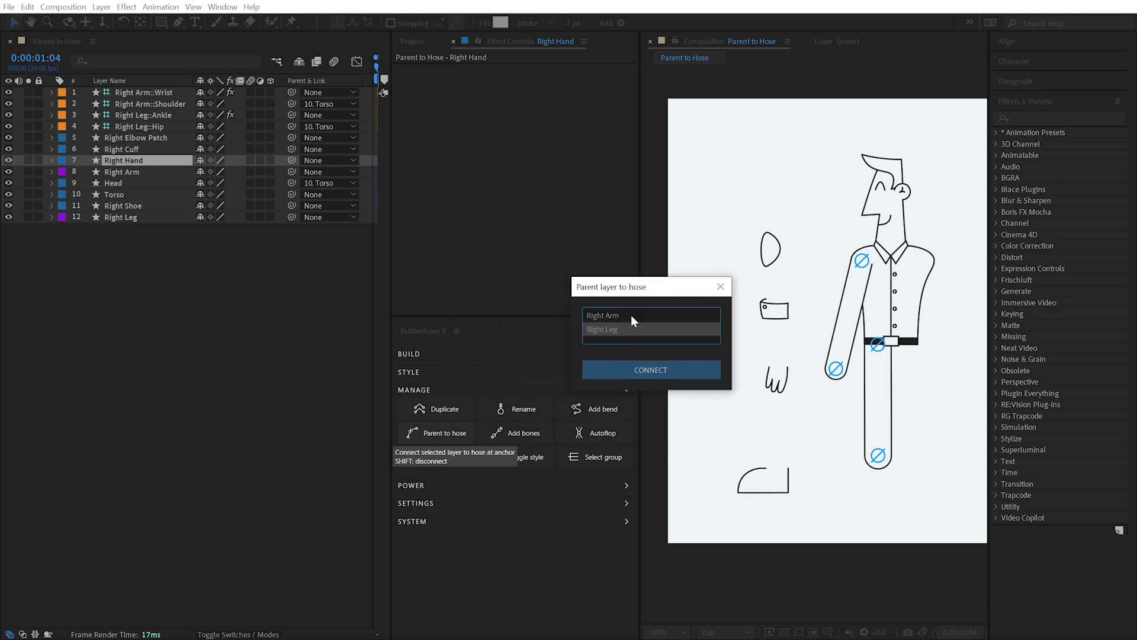
click(610, 315)
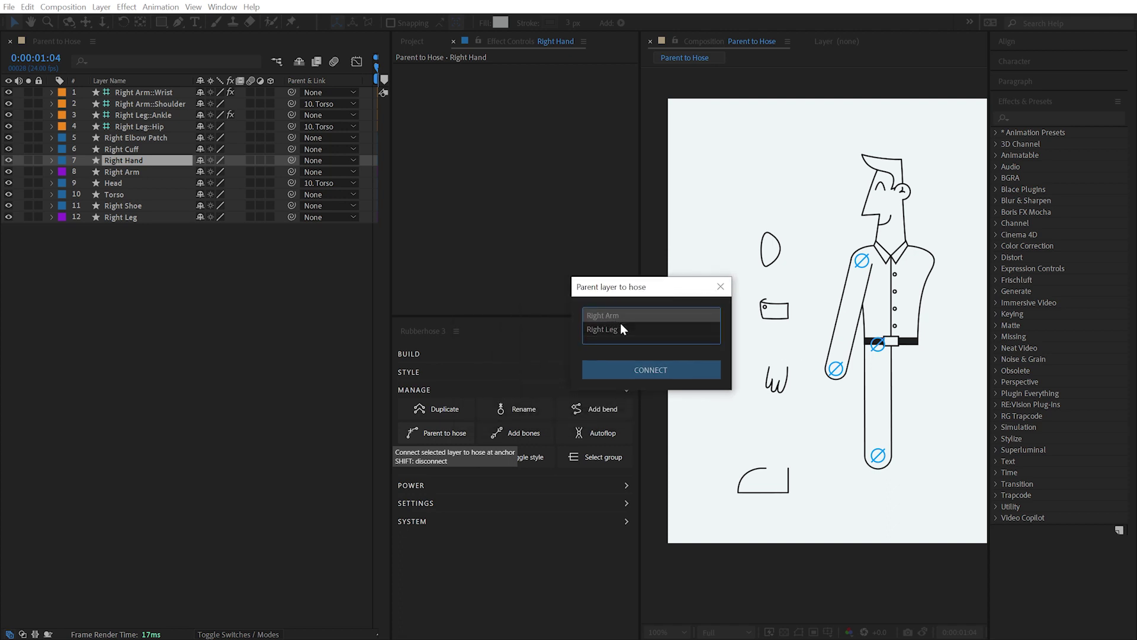
click(650, 371)
- Move the Right Arm's wrist controller slightly down to test the attached hand
scroll(814, 385, up, 2)
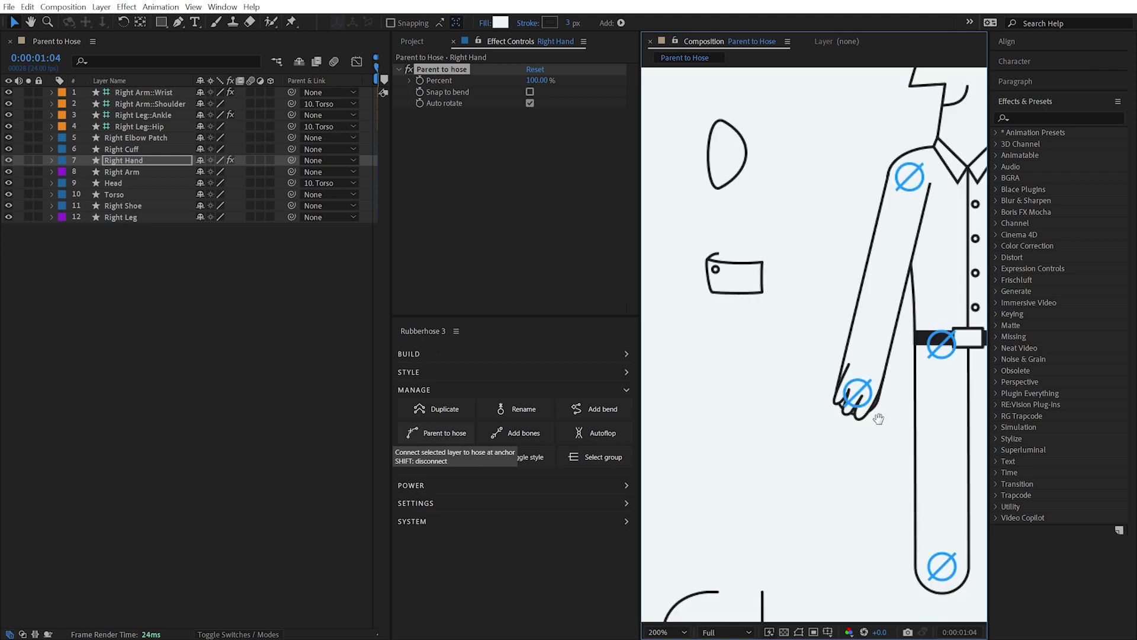
key(v)
drag(825, 363, 821, 387)
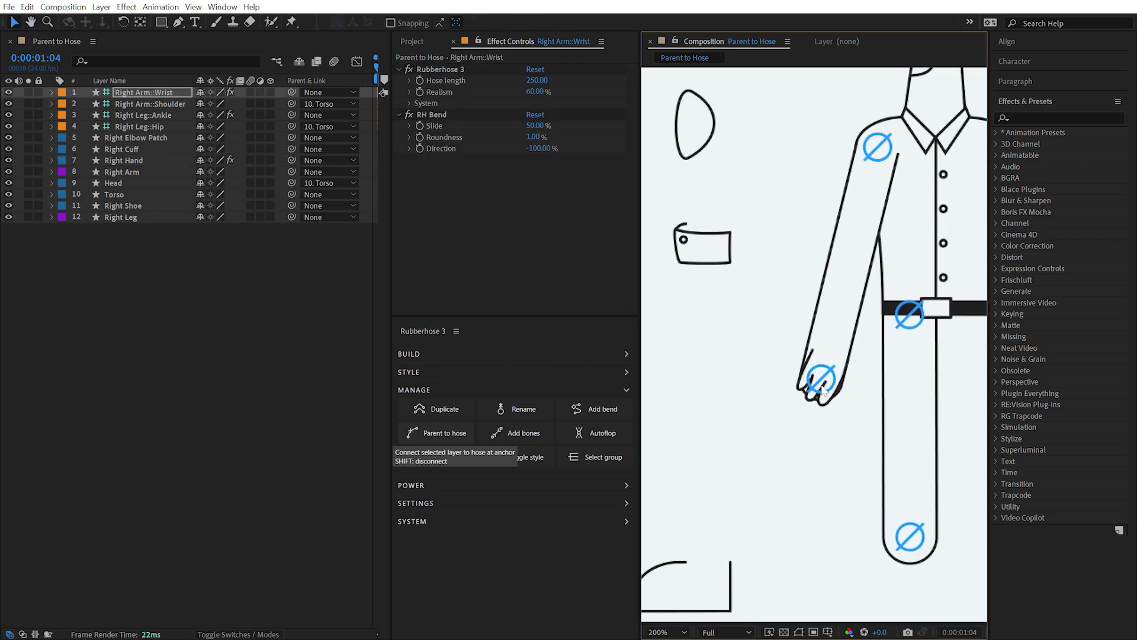
- Reveal the Right Hand layer's Anchor Point, Position and Rotation properties together
click(137, 158)
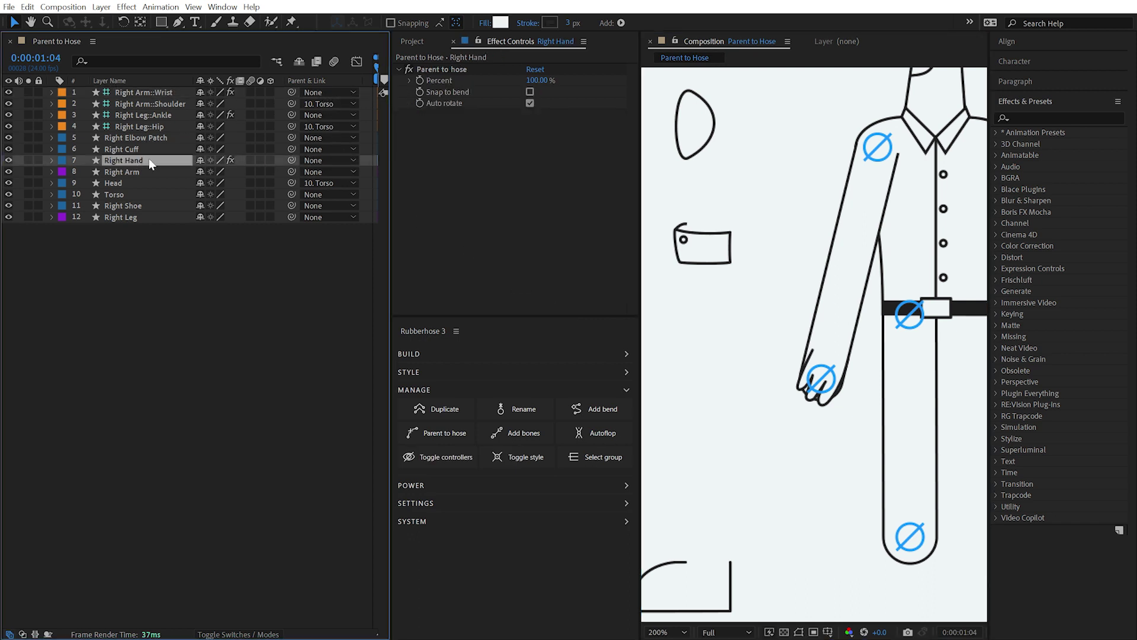
key(a)
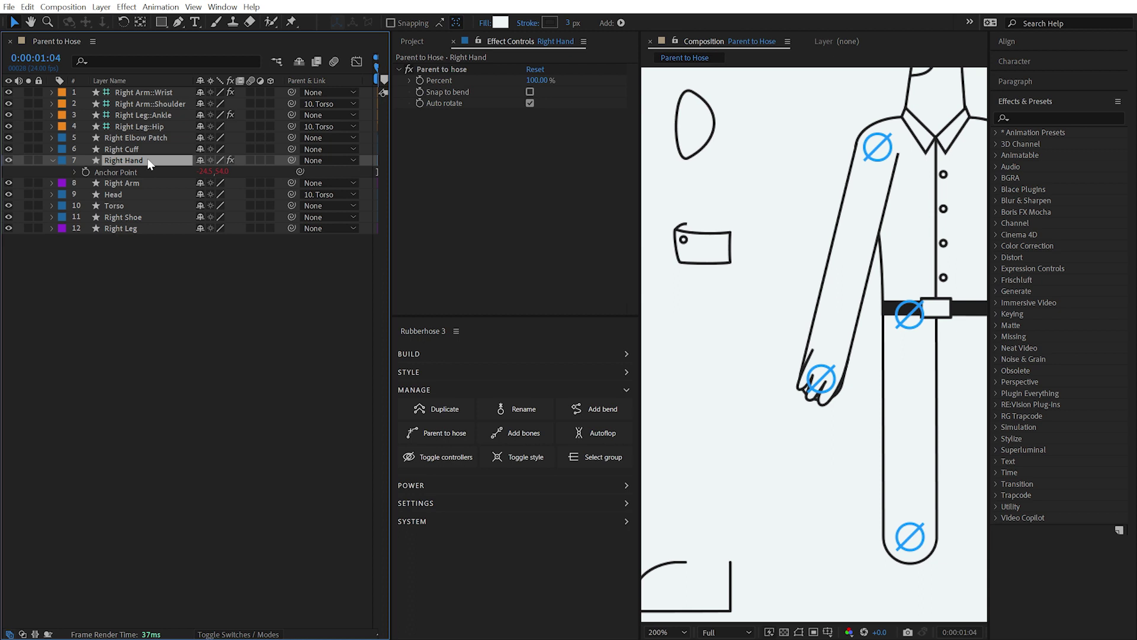
key(shift+p)
key(shift+r)
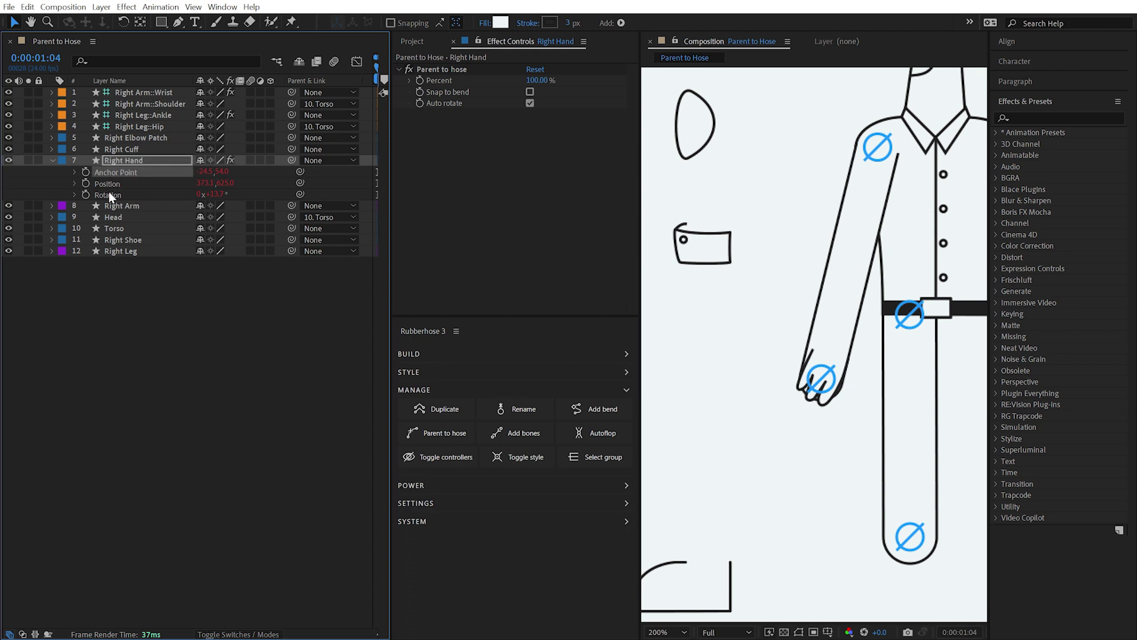
- Try changing the Right Hand layer's Rotation and Anchor Point values directly
click(108, 195)
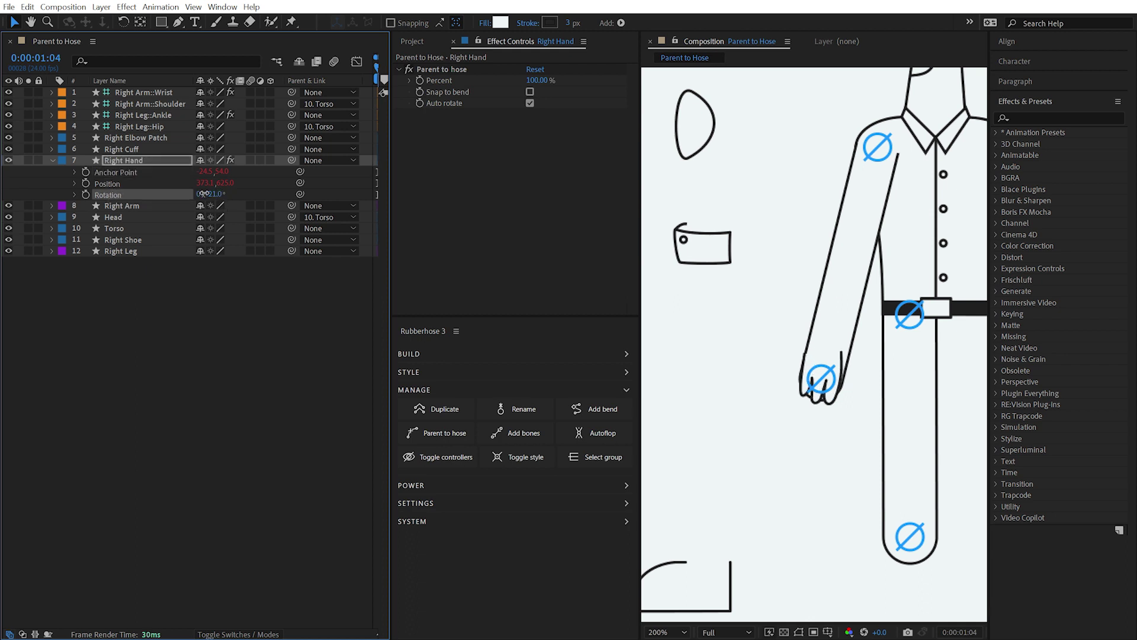
mouse_move(209, 196)
mouse_down()
mouse_move(249, 169)
mouse_move(215, 168)
mouse_up()
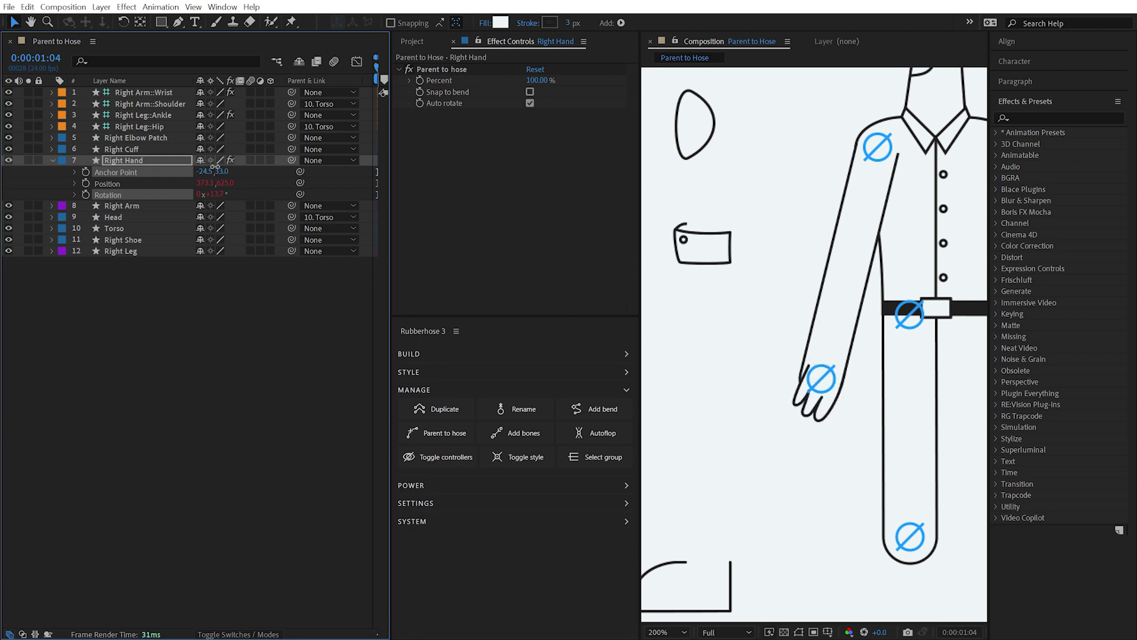
key(ctrl+z)
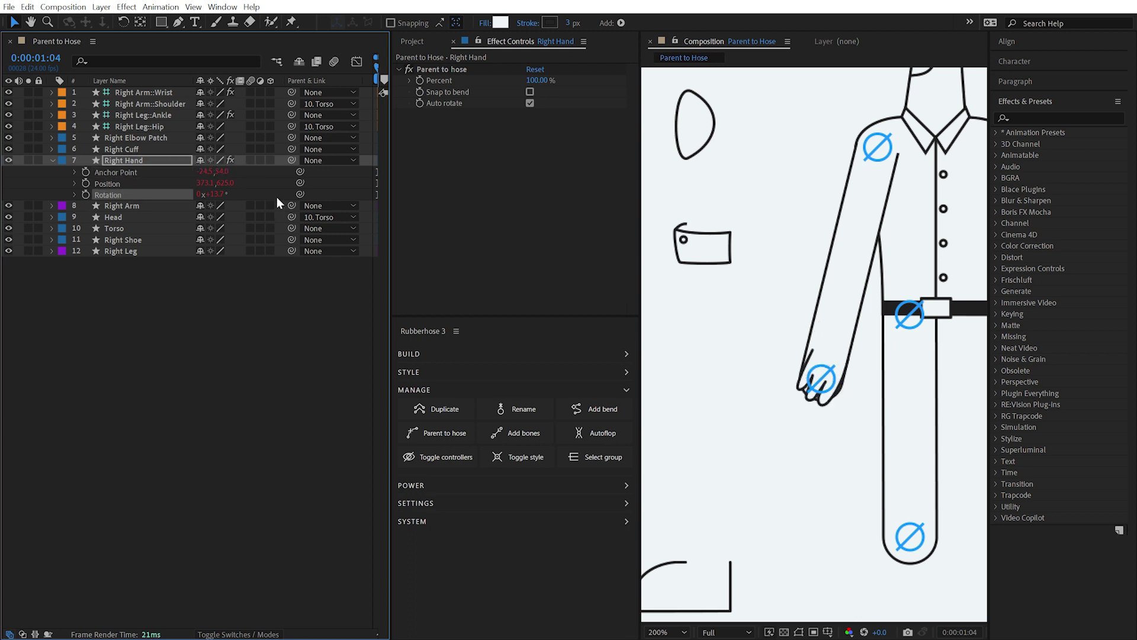
- Try disconnecting the Right Hand layer from the arm hose
click(777, 360)
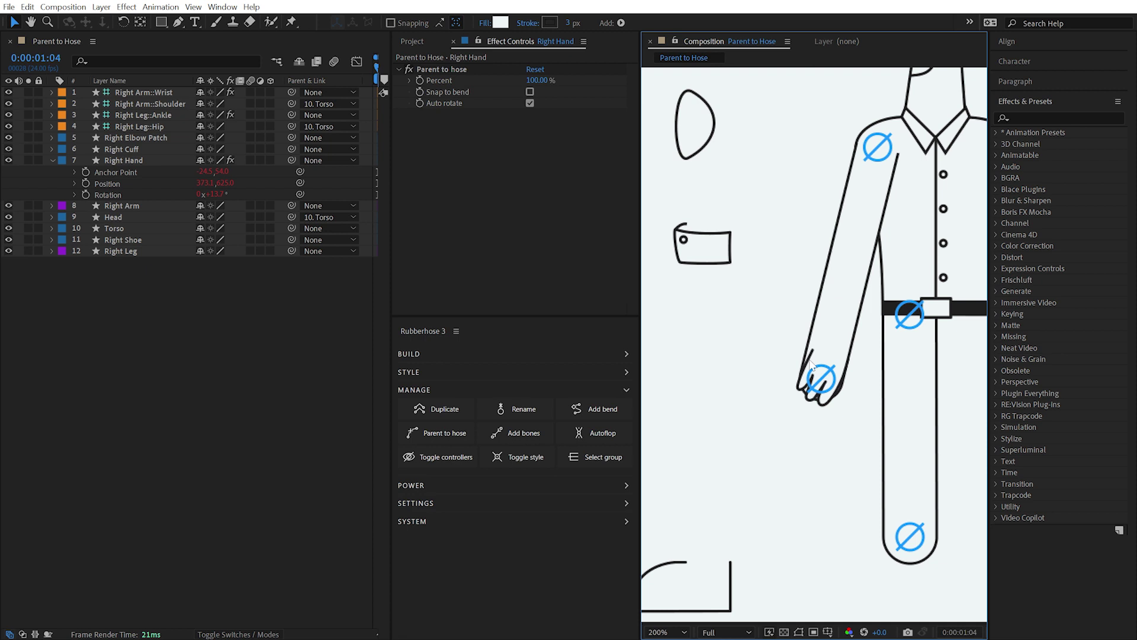
click(823, 360)
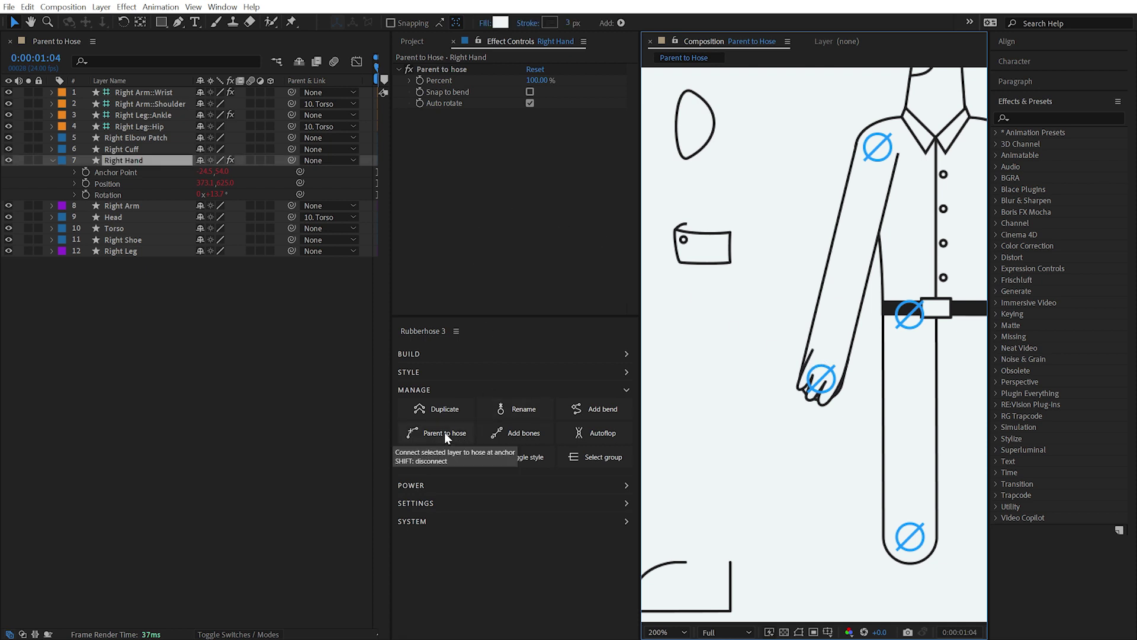
click(459, 439)
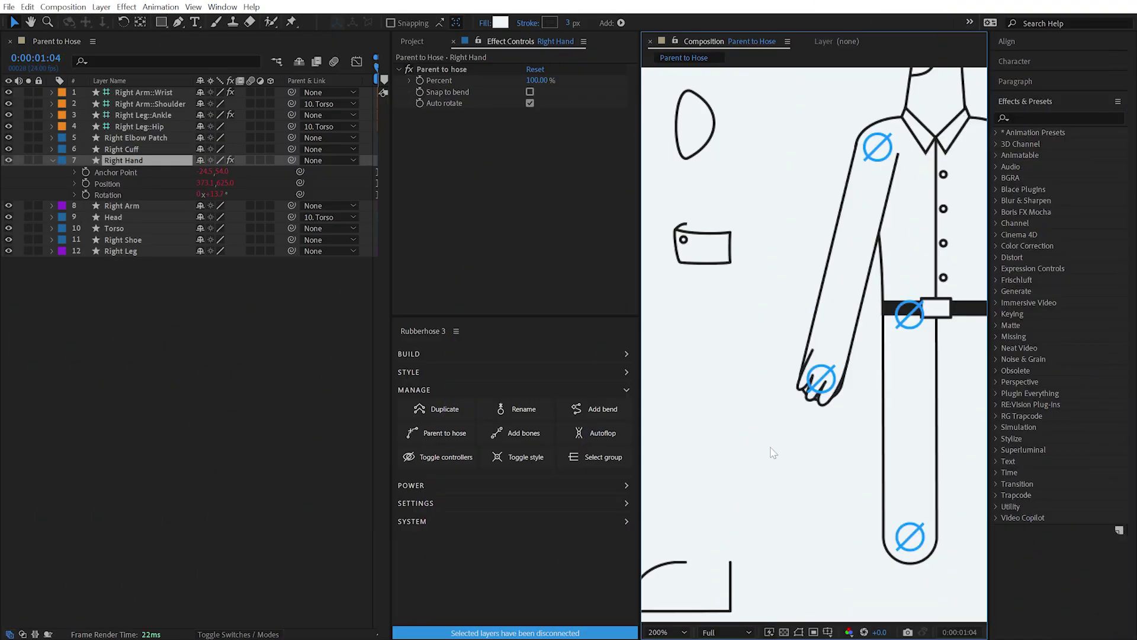
- Set the Right Hand's Parent to hose Percent to 69% and raise the wrist controller to bend the arm
click(453, 71)
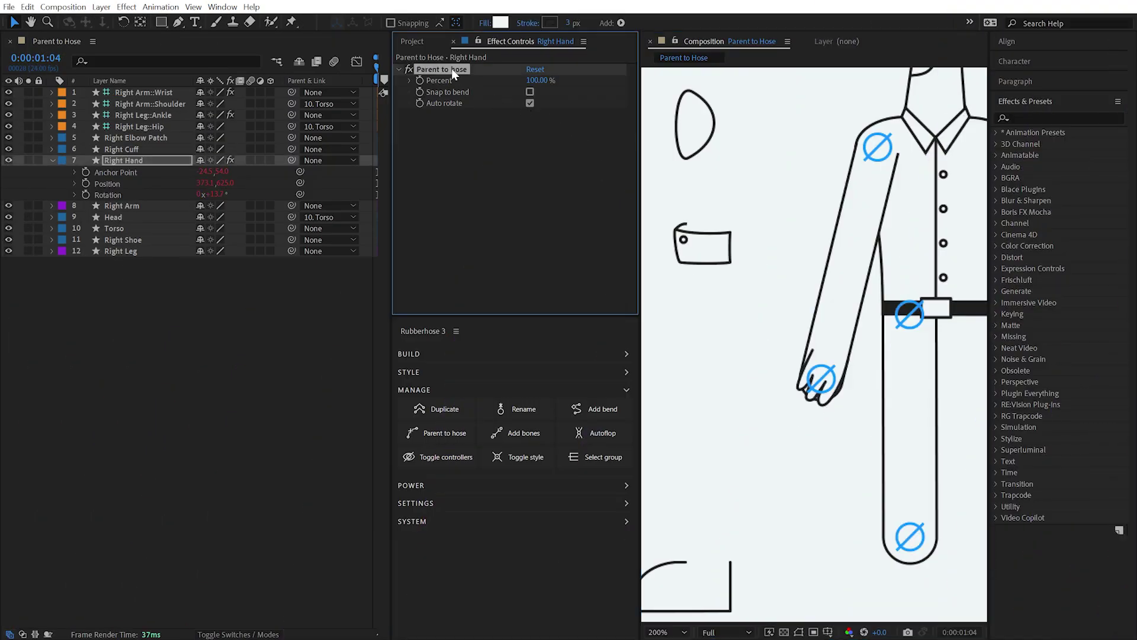
drag(541, 80, 529, 90)
drag(822, 380, 823, 328)
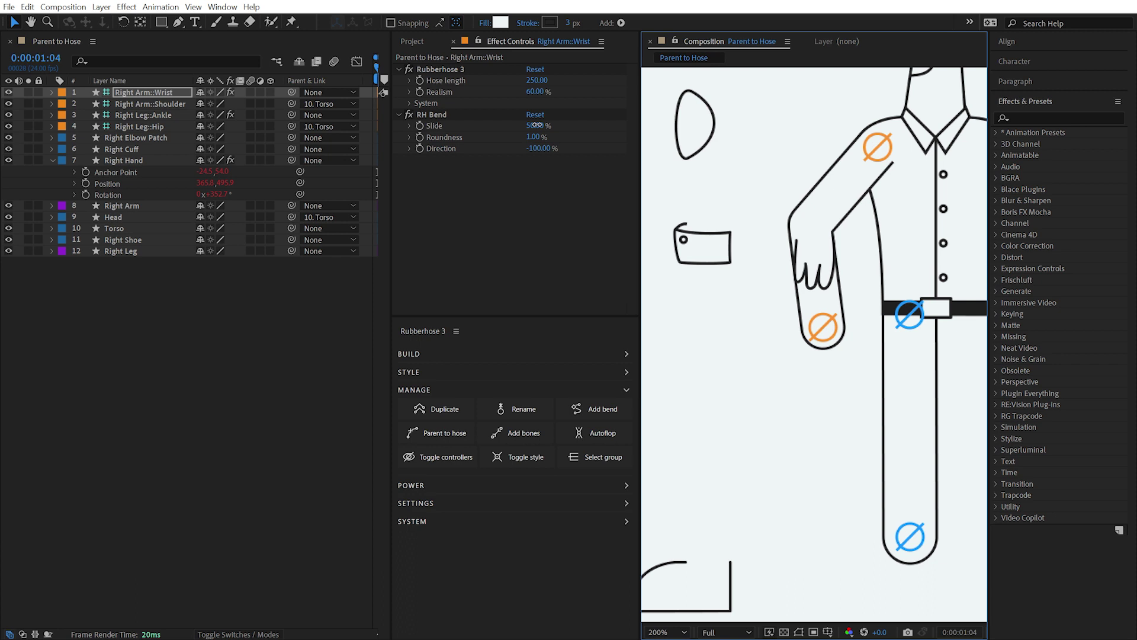
- Try different RH Bend settings on the arm, including a Roundness of 100%
drag(537, 125, 707, 191)
key(ctrl+z)
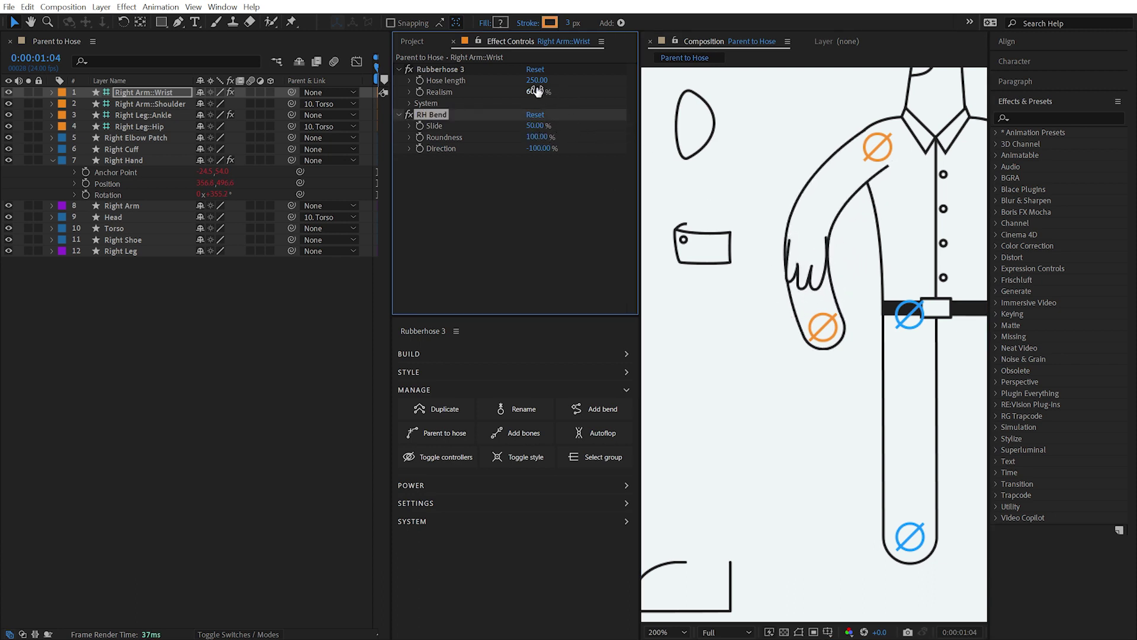
key(ctrl+z)
- Set the Right Hand's Parent to hose Percent to 100%
click(827, 366)
click(814, 266)
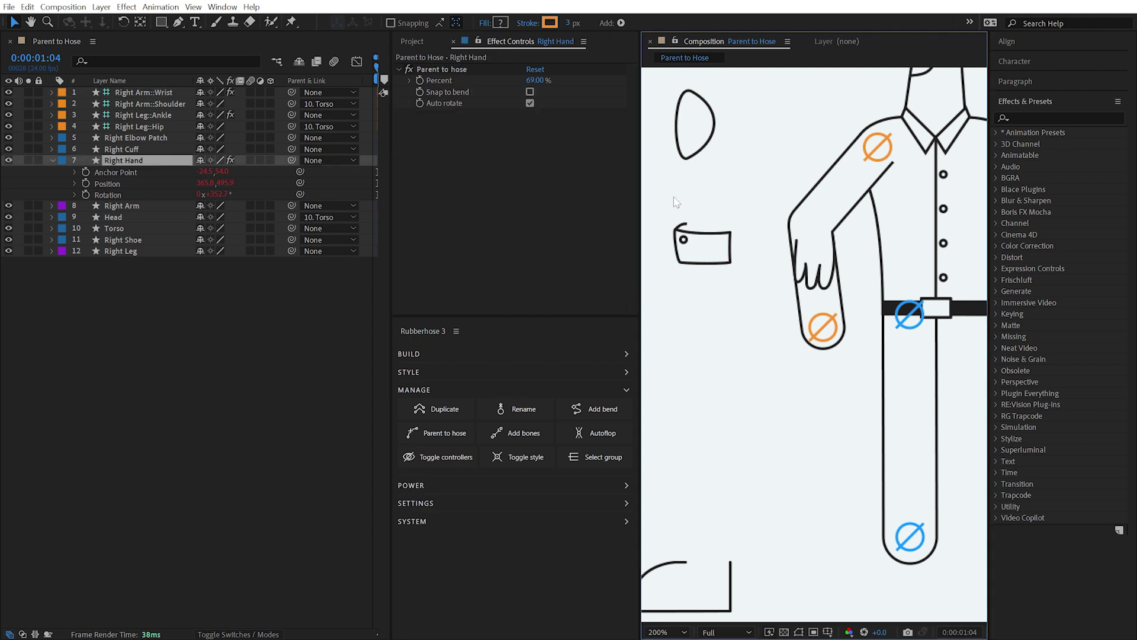
drag(531, 80, 641, 75)
click(785, 413)
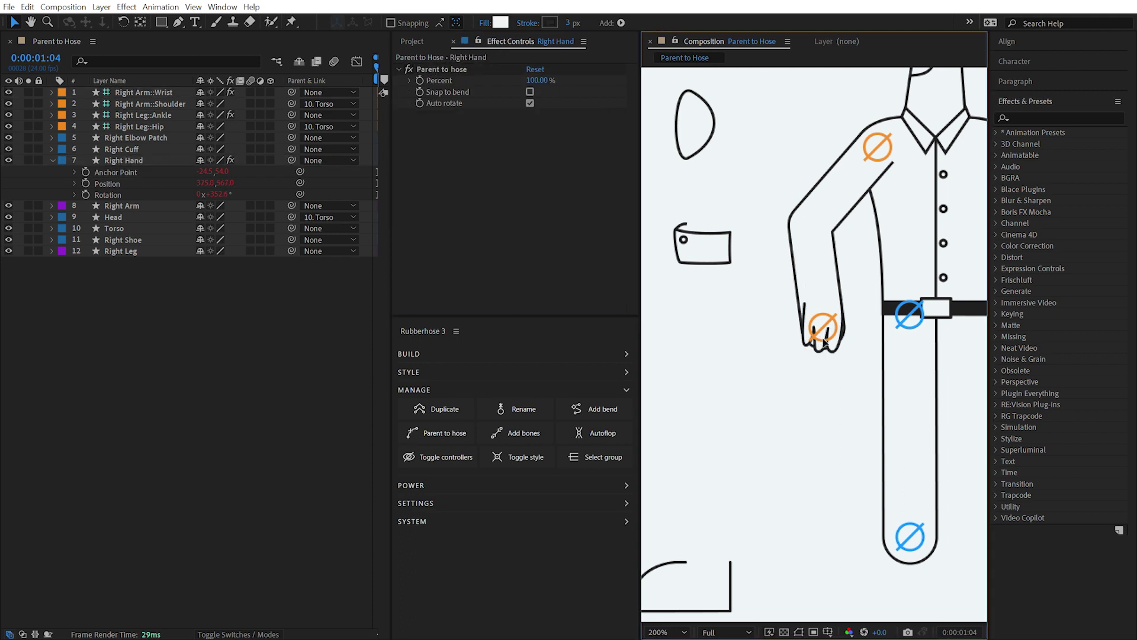
- Lower the wrist controller to straighten the arm and set the Right Hand's Anchor Point to -24.5, 28.0
drag(823, 347, 832, 405)
drag(216, 172, 205, 172)
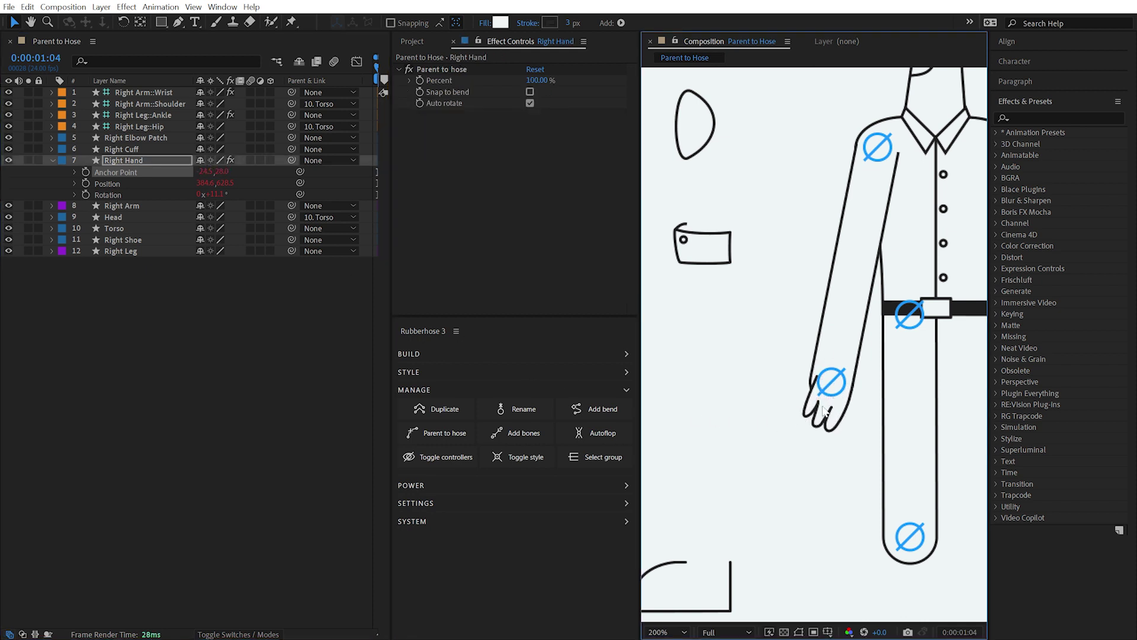
- Reshape the Right Hand path with the Pen tool, moving its open thumb-side end point onto the arm's outline
scroll(846, 401, up, 1)
drag(837, 457, 824, 360)
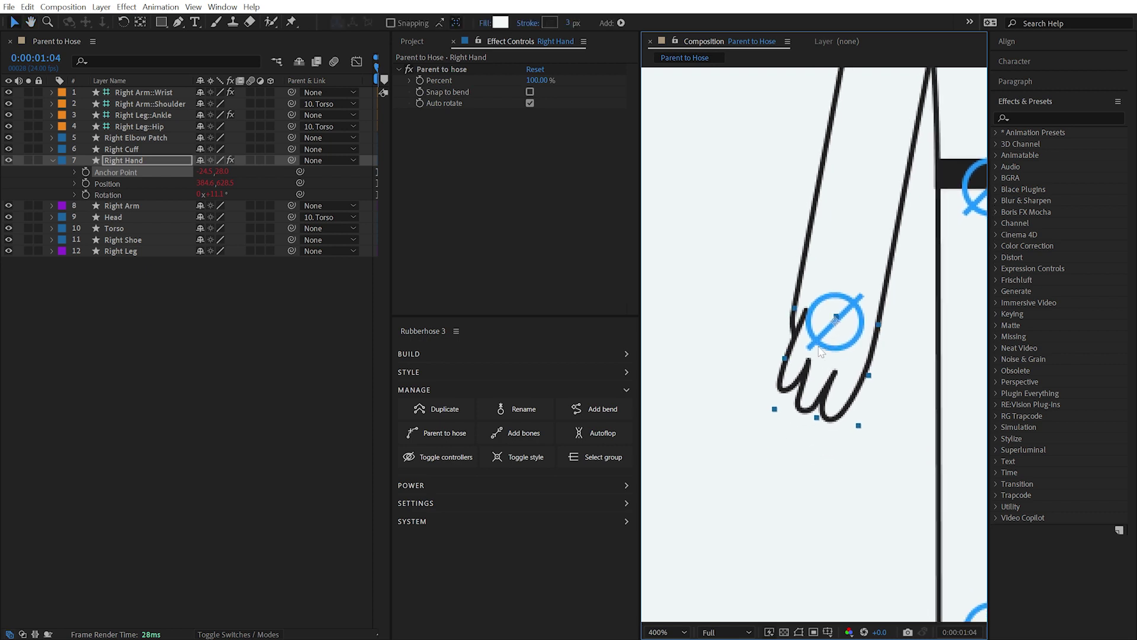
key(g)
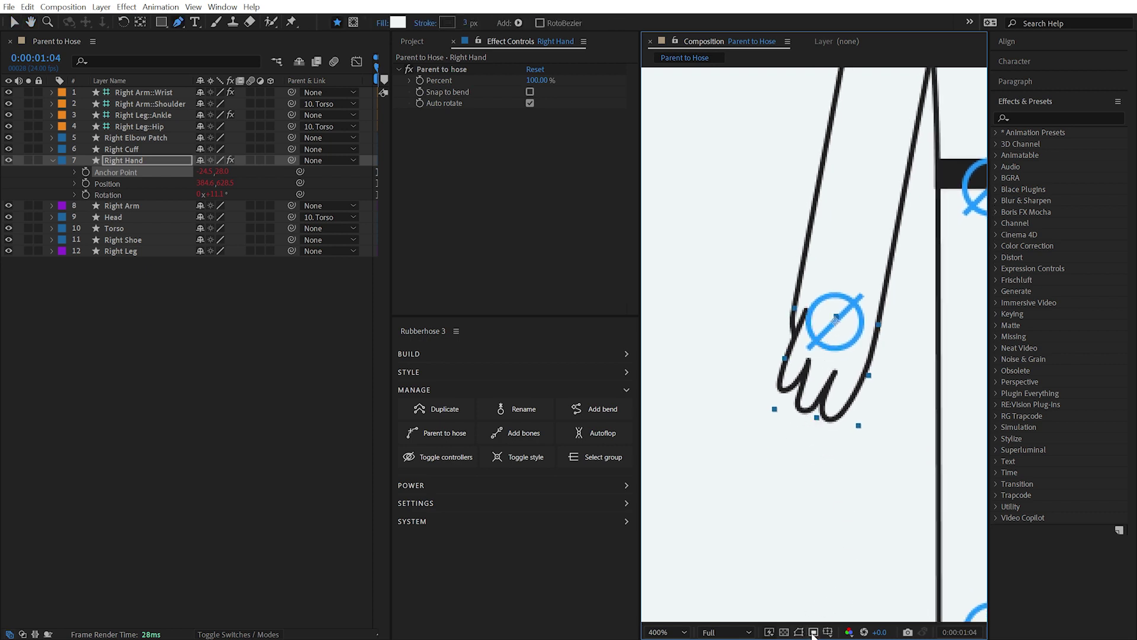
drag(804, 309, 794, 308)
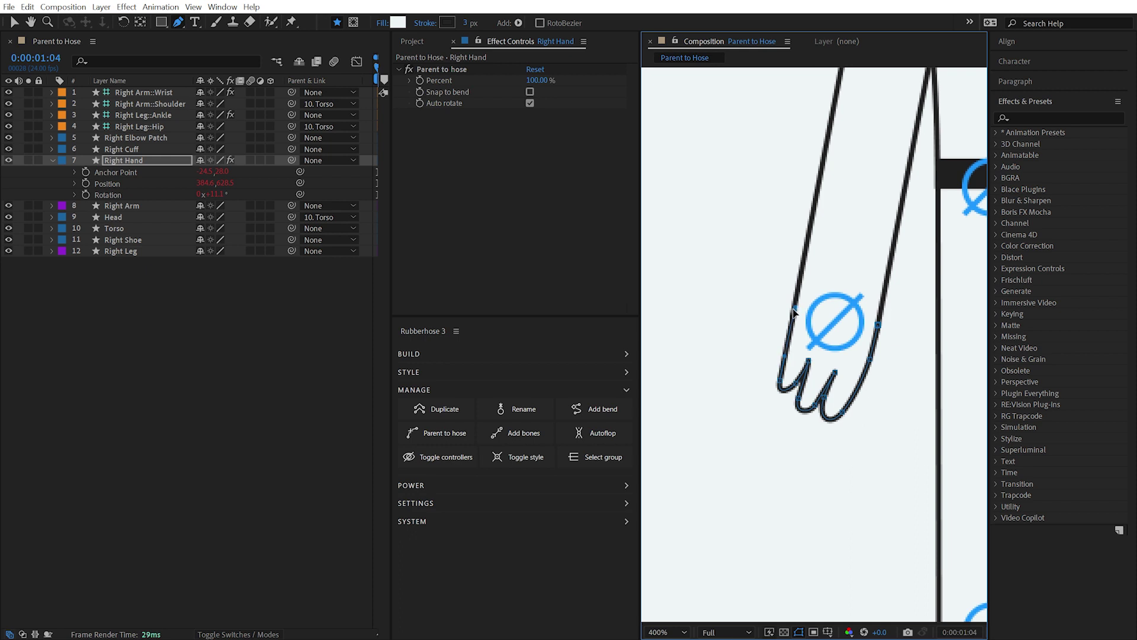
key(v)
click(731, 469)
- Try rotating the Right Hand around the wrist with the Rotation tool, and undo the rotation
click(838, 391)
key(w)
drag(841, 393, 889, 406)
key(ctrl+z)
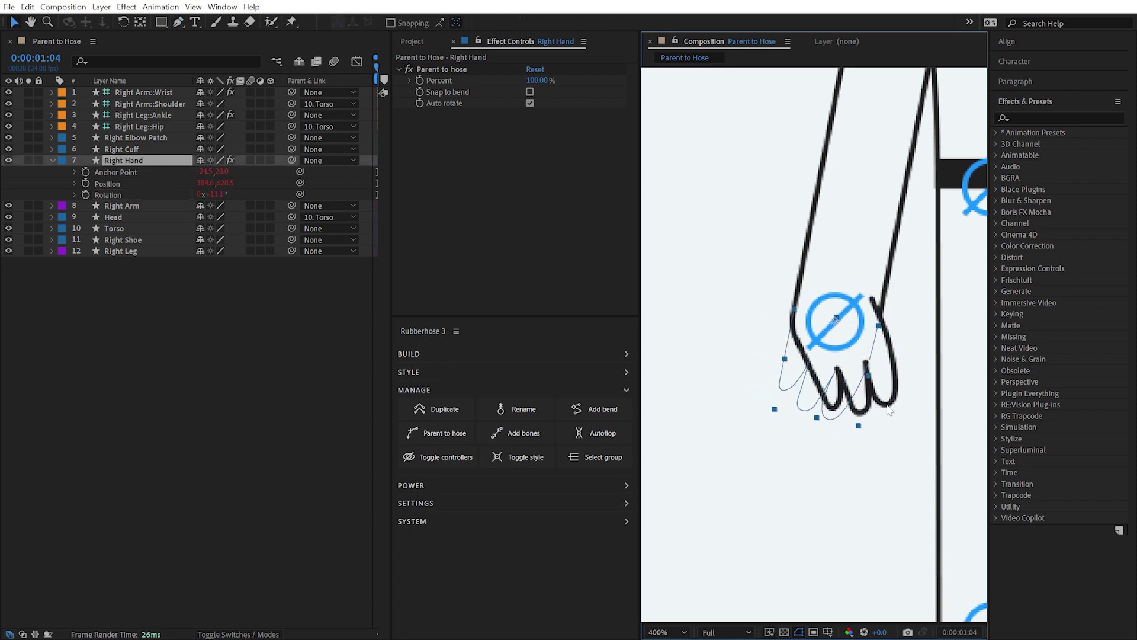
key(ctrl+z)
key(w)
- Disconnect the Right Hand layer from the hose and add a Void layer
key(ctrl+shift+h)
scroll(850, 259, down, 2)
drag(807, 202, 816, 257)
key(v)
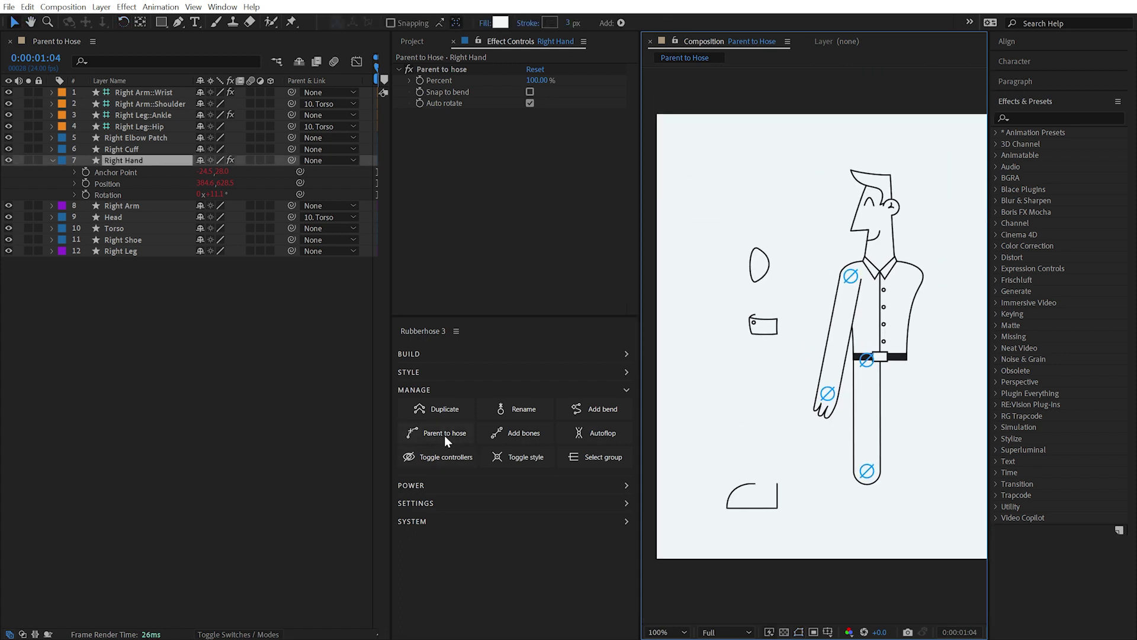
click(446, 438)
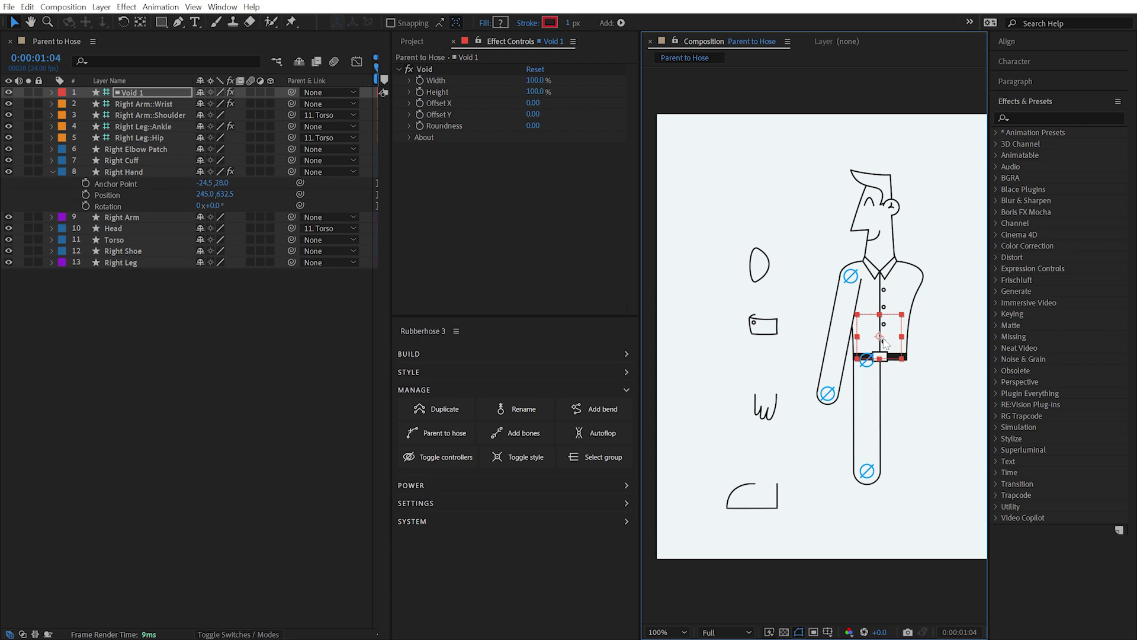
- Connect the Void 1 layer to the Right Arm hose with Parent to hose
click(453, 433)
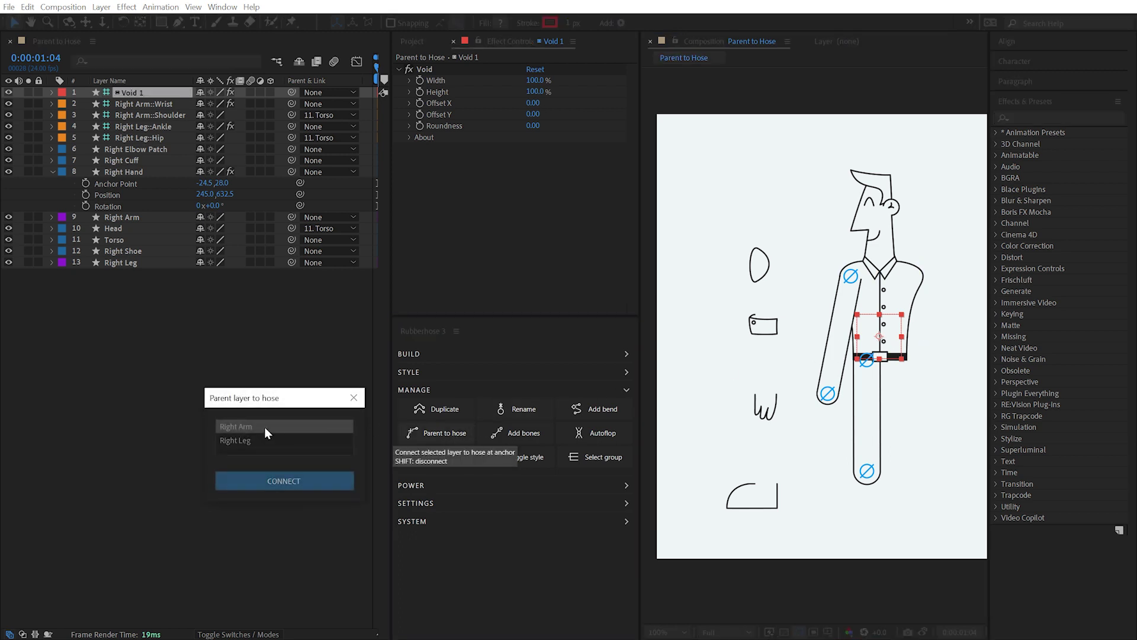
click(282, 480)
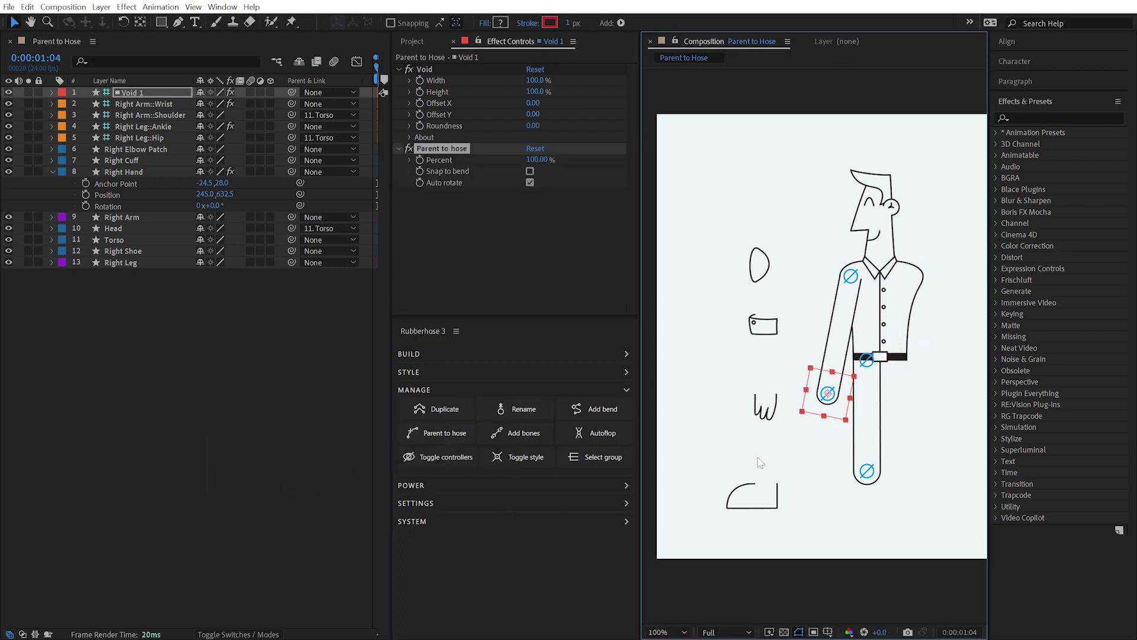
- Parent the Right Hand layer to Void 1, snapping it to the void's position, and hide the void
click(766, 406)
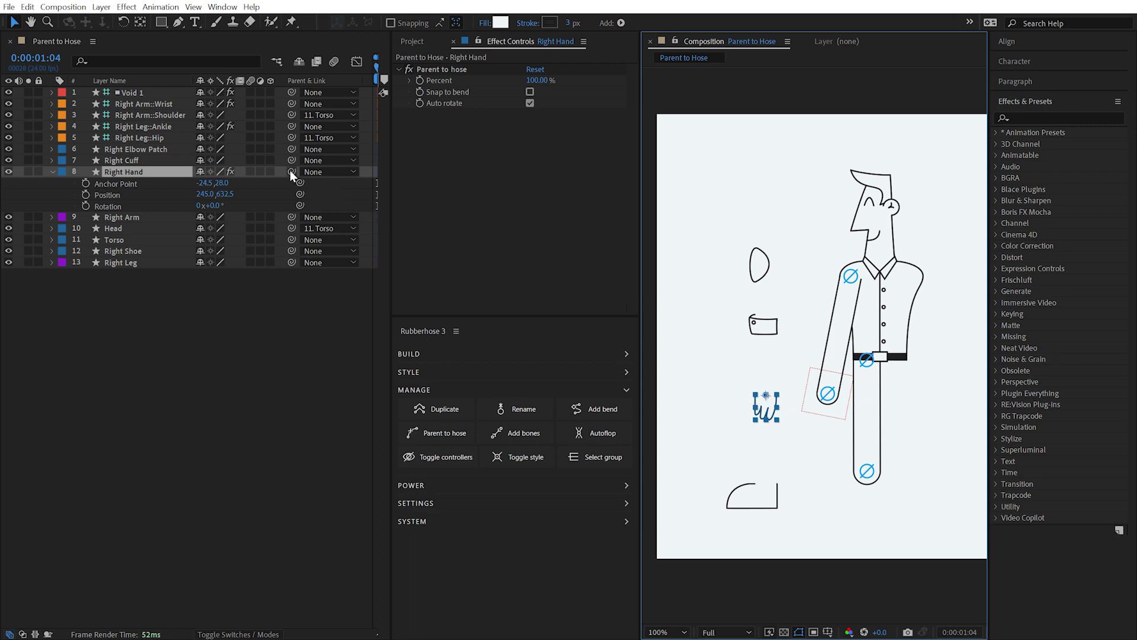
drag(291, 171, 140, 94)
click(799, 378)
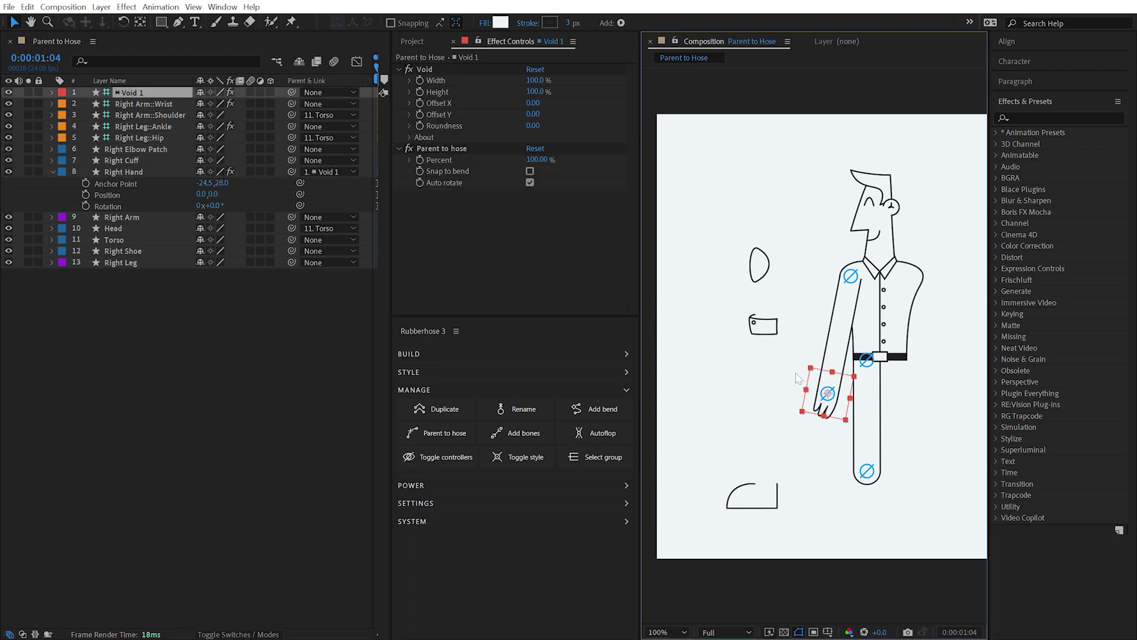
click(8, 92)
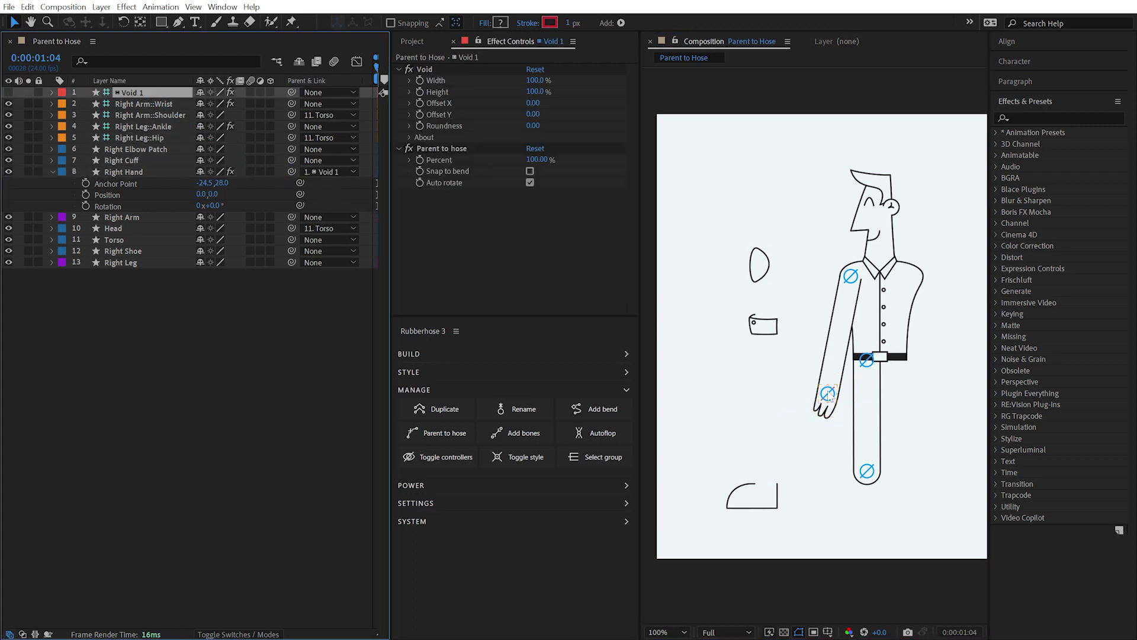
- Move the Right Arm's wrist controller up and away from the body to bend the elbow
mouse_move(828, 394)
mouse_down()
mouse_move(820, 338)
mouse_move(825, 377)
mouse_up()
click(822, 351)
click(827, 378)
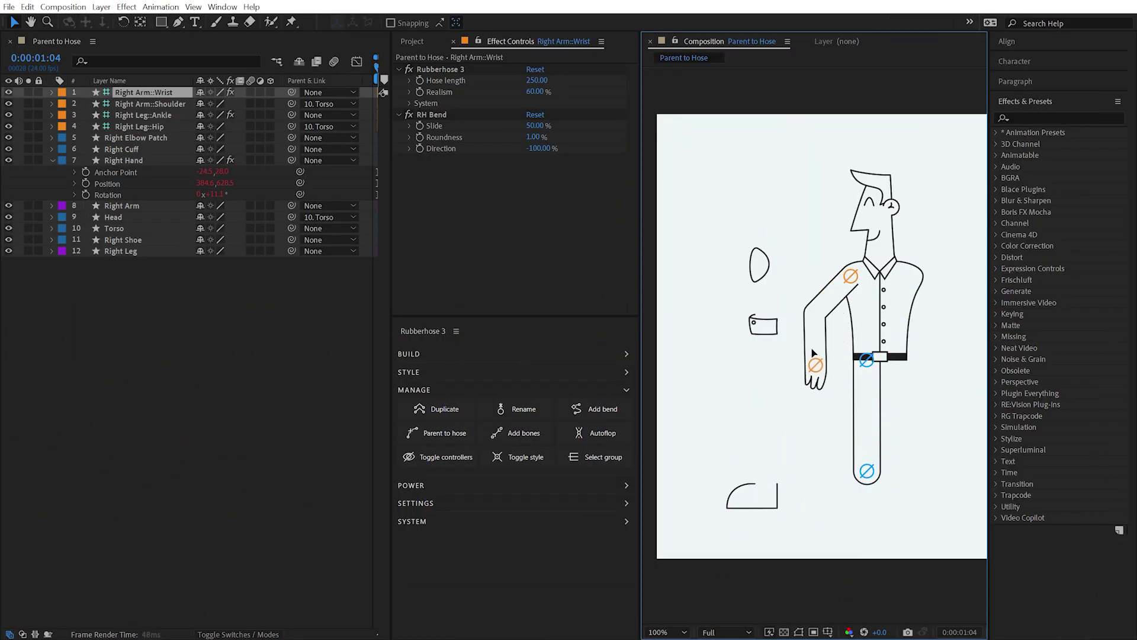
drag(848, 337, 804, 340)
scroll(805, 342, up, 1)
drag(870, 276, 897, 310)
mouse_move(829, 379)
mouse_down()
mouse_move(815, 369)
mouse_move(807, 380)
mouse_up()
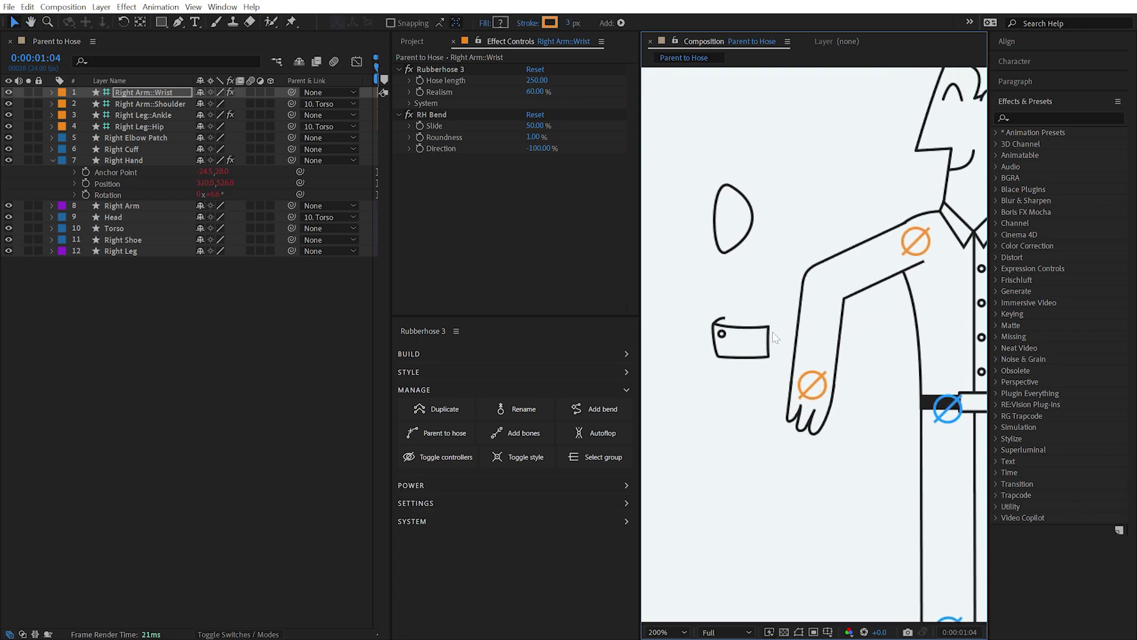
- Set the Right Arm's RH Bend Roundness to 0% and select the Right Hand layer
mouse_move(537, 136)
mouse_down()
mouse_move(701, 134)
mouse_move(536, 135)
mouse_move(665, 122)
mouse_move(548, 127)
mouse_up()
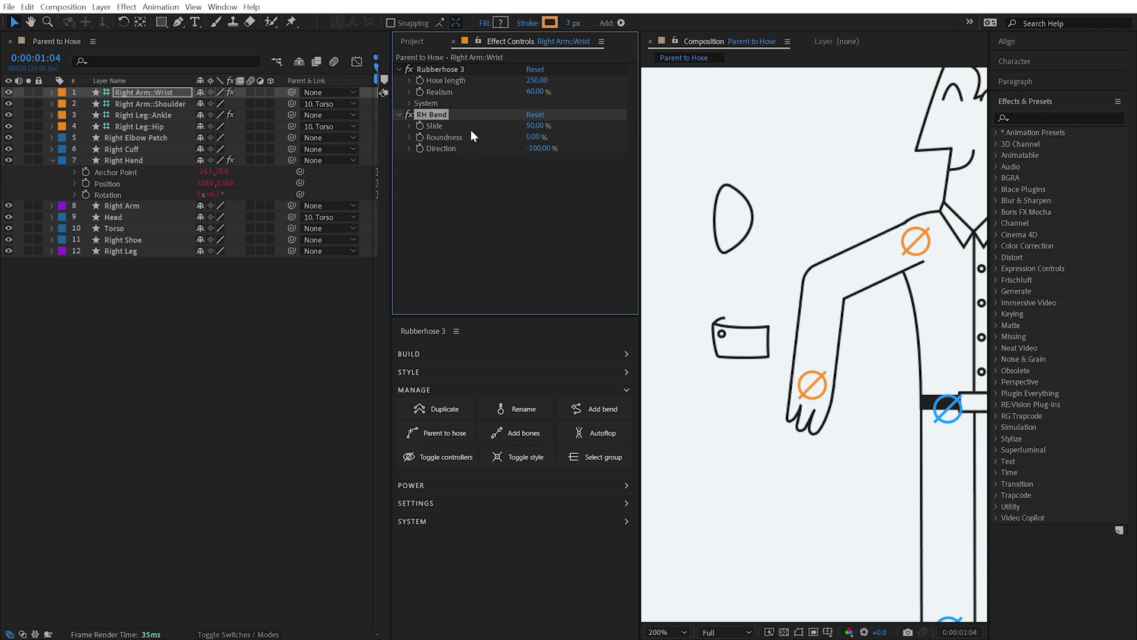
click(813, 428)
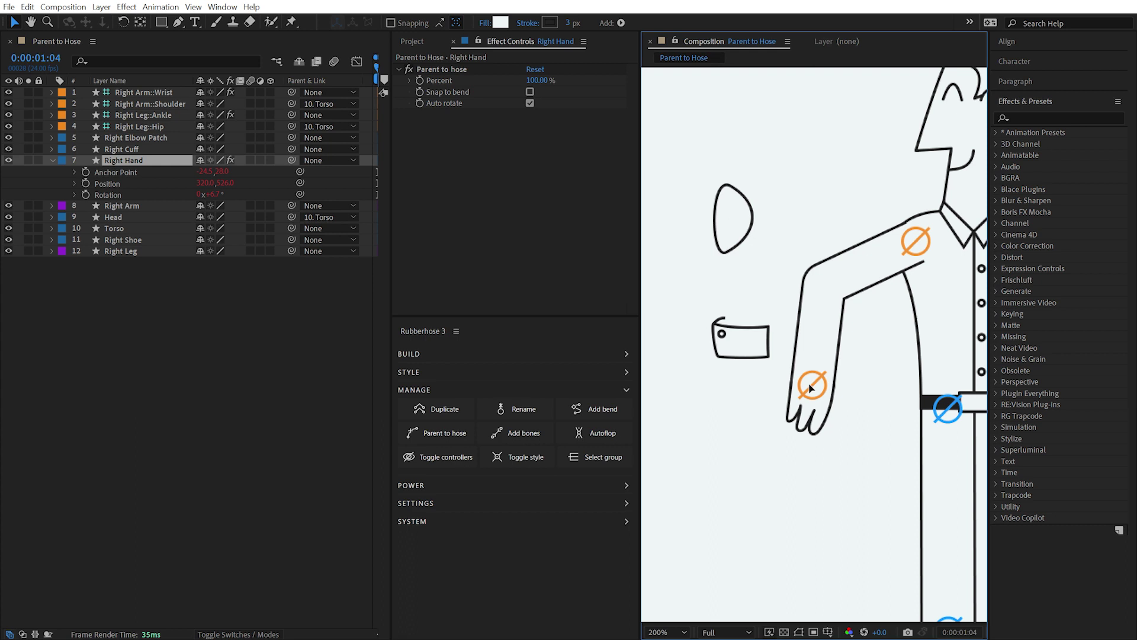
- Move the Right Arm's wrist controller slightly up and toward the body to check how the hand follows
mouse_move(809, 388)
mouse_down()
mouse_move(825, 332)
mouse_move(829, 390)
mouse_move(817, 380)
mouse_move(858, 368)
mouse_move(820, 435)
mouse_move(819, 335)
mouse_move(886, 399)
mouse_move(817, 413)
mouse_move(818, 372)
mouse_up()
click(827, 502)
- Connect the Right Shoe layer to the Right Leg hose with Parent to hose
key(space)
drag(877, 471, 865, 282)
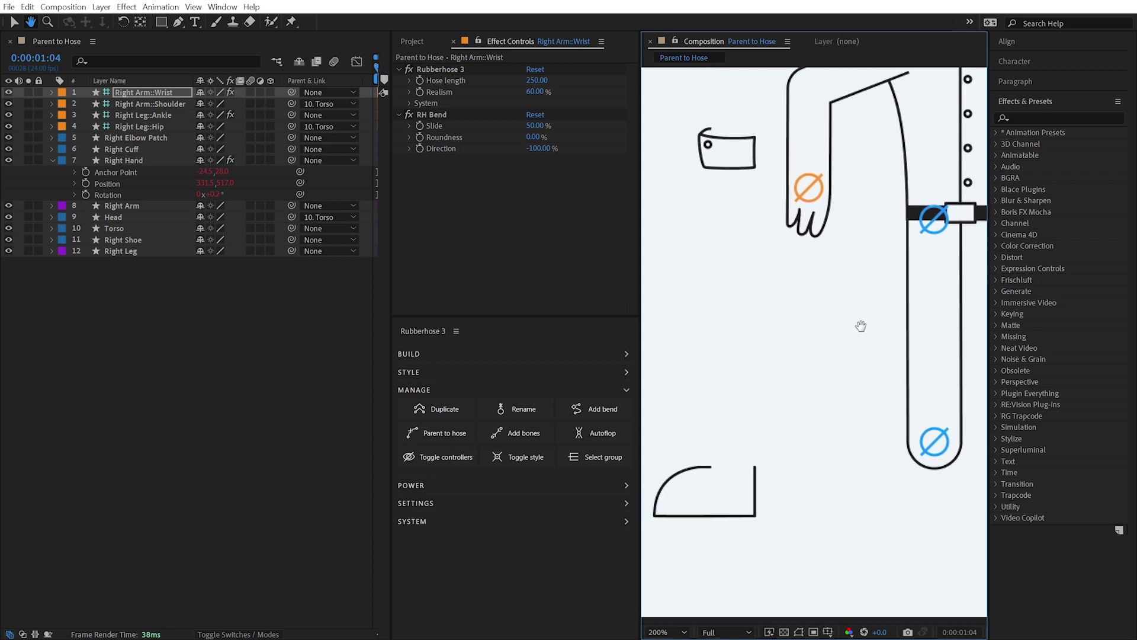
click(716, 489)
click(445, 433)
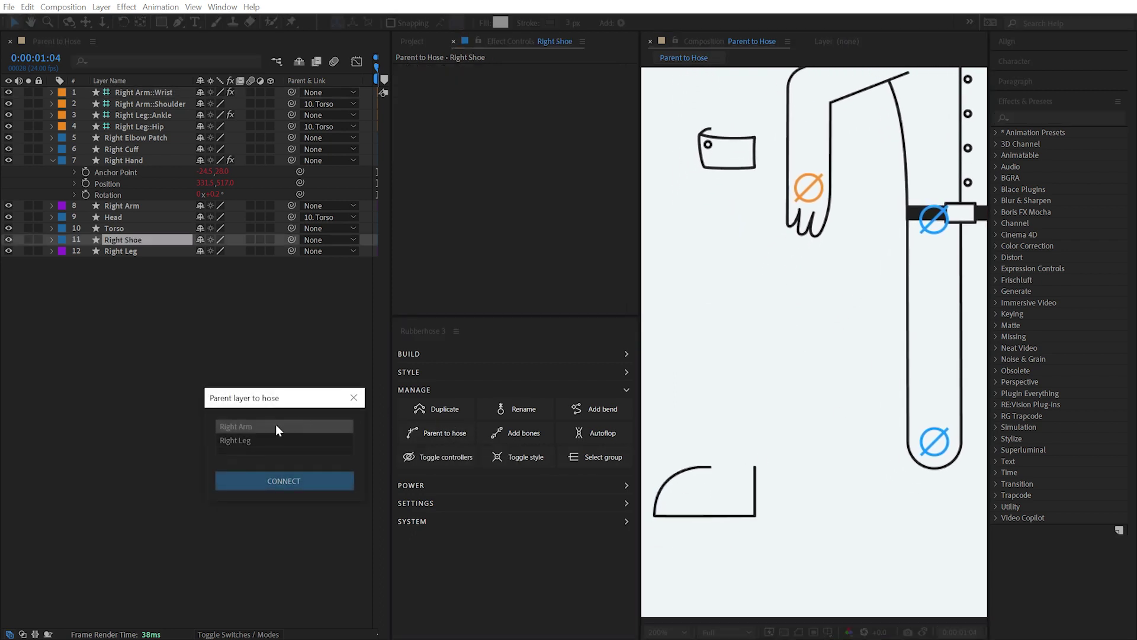
click(237, 440)
click(282, 481)
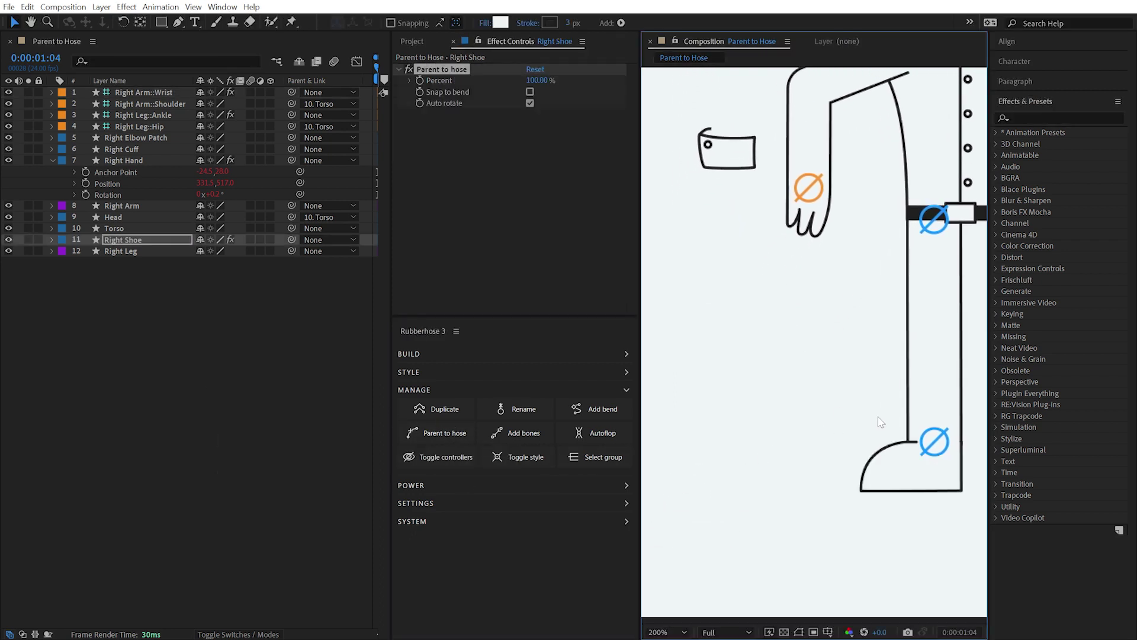
- Turn off Auto rotate for the Right Shoe and raise the Right Leg's ankle controller to bend the knee
drag(853, 351, 903, 440)
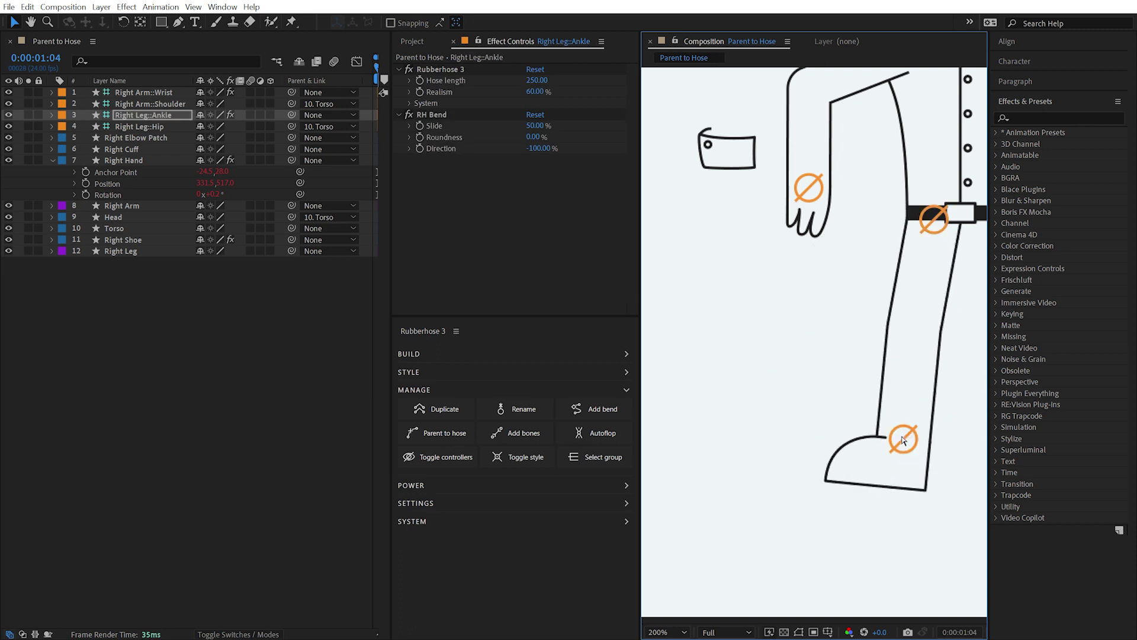
click(887, 485)
click(530, 103)
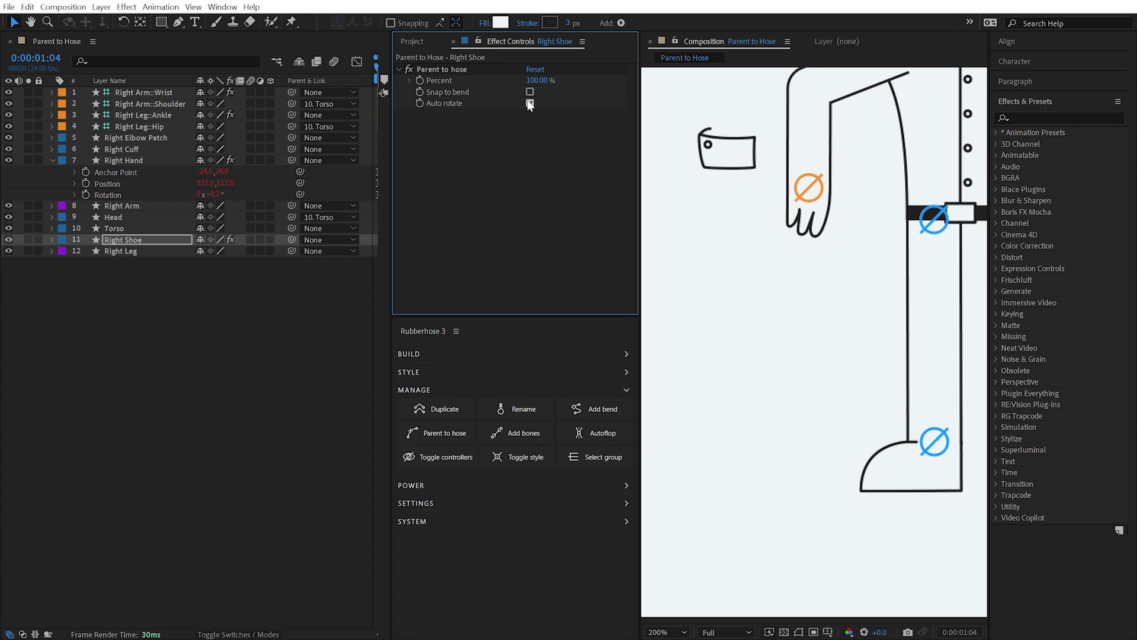
click(858, 414)
mouse_move(931, 440)
mouse_down()
mouse_move(866, 383)
mouse_move(835, 444)
mouse_move(927, 452)
mouse_move(924, 426)
mouse_move(892, 438)
mouse_move(932, 411)
mouse_move(941, 443)
mouse_move(943, 424)
mouse_up()
- Try rotating the Right Arm's wrist controller to turn the hand, then restore its original angle
key(w)
mouse_move(820, 186)
mouse_down()
mouse_move(820, 205)
mouse_move(822, 177)
mouse_up()
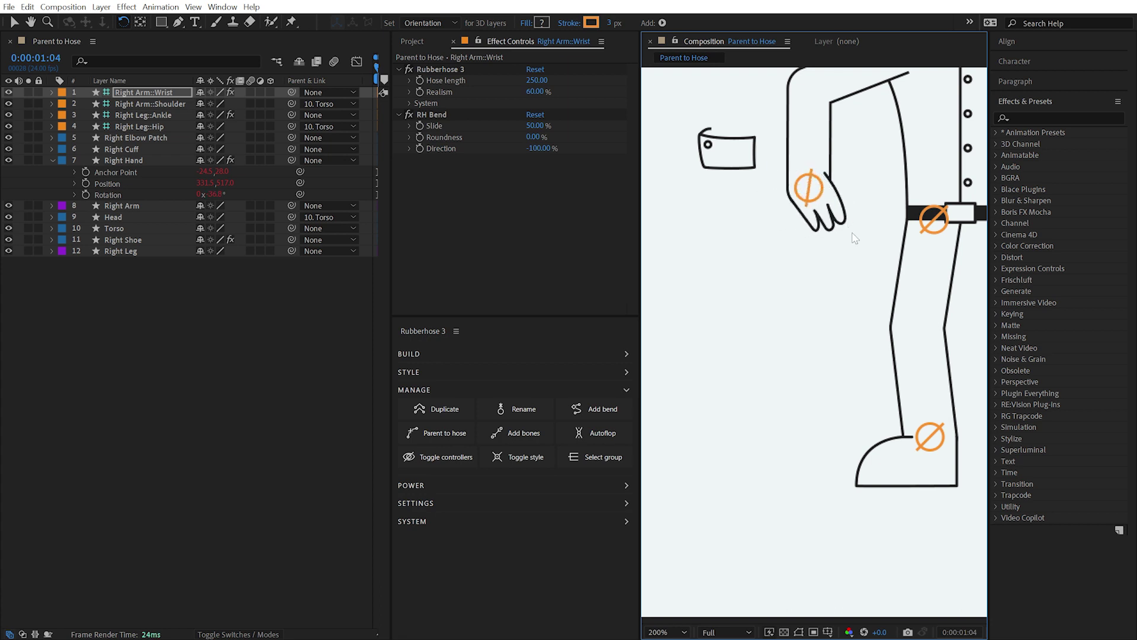
drag(864, 320, 800, 296)
key(v)
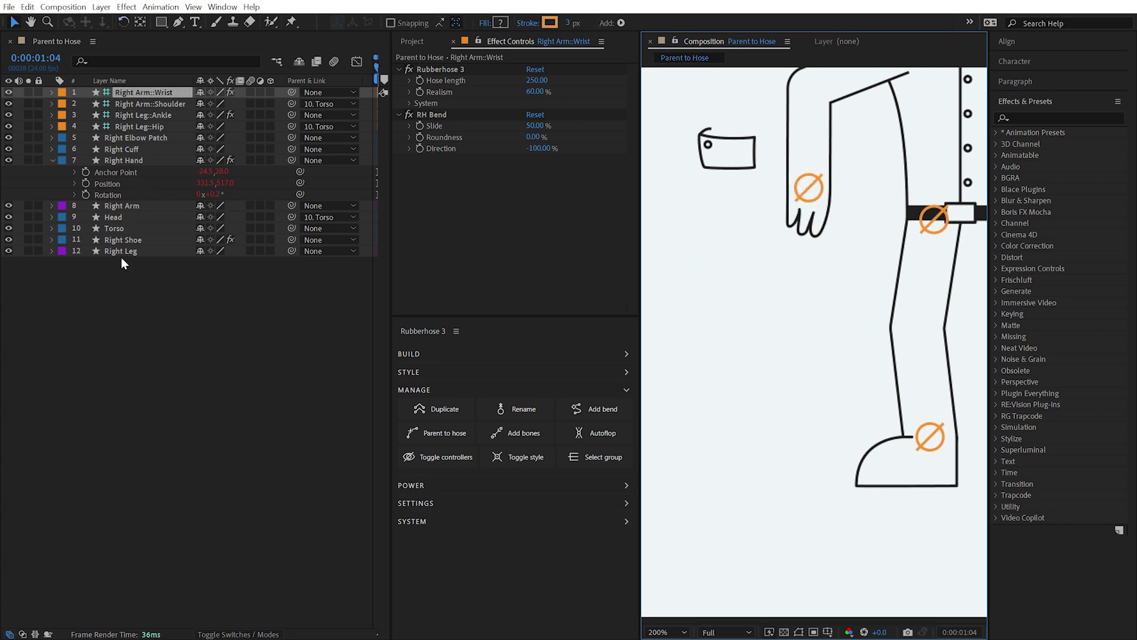
- Collapse the Right Hand's properties and connect the Right Elbow Patch to the Right Arm hose with Parent to hose
click(52, 160)
key(comma)
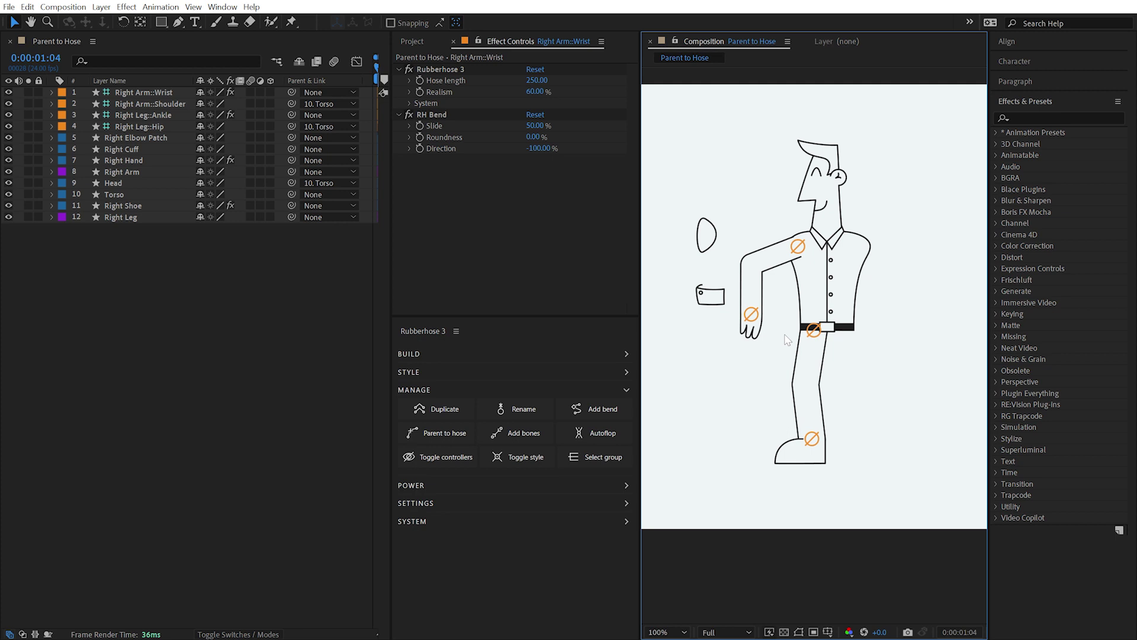
click(708, 240)
click(444, 433)
click(269, 482)
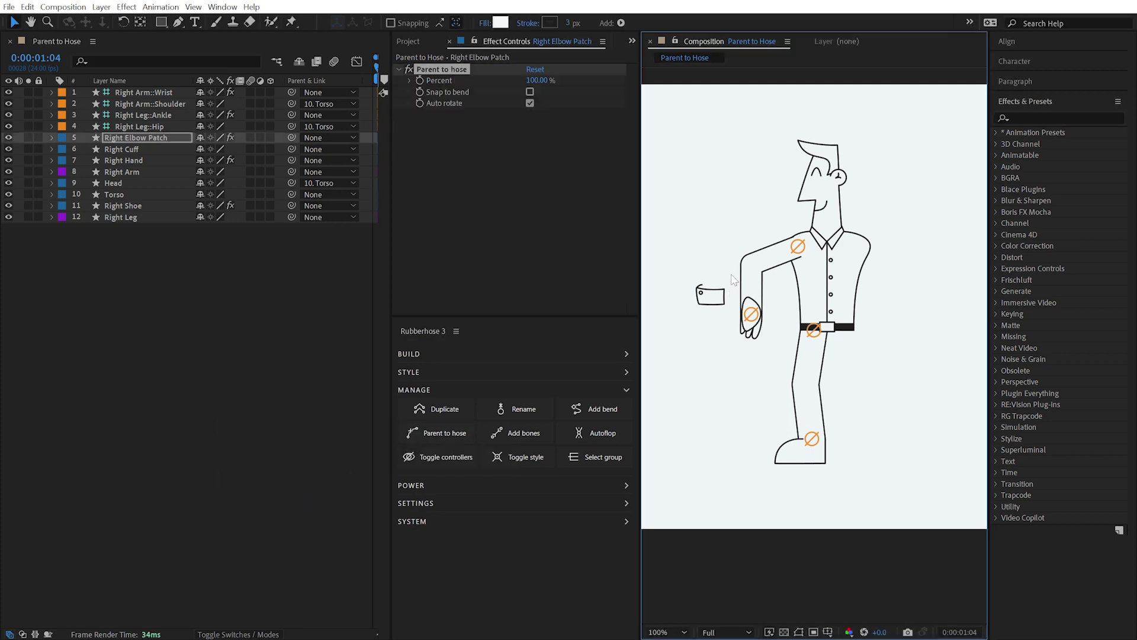
- Set the Right Elbow Patch's Percent to 50%, then rotate it and shift its anchor point to fit the elbow
key(period)
drag(554, 80, 539, 82)
key(w)
drag(813, 287, 811, 284)
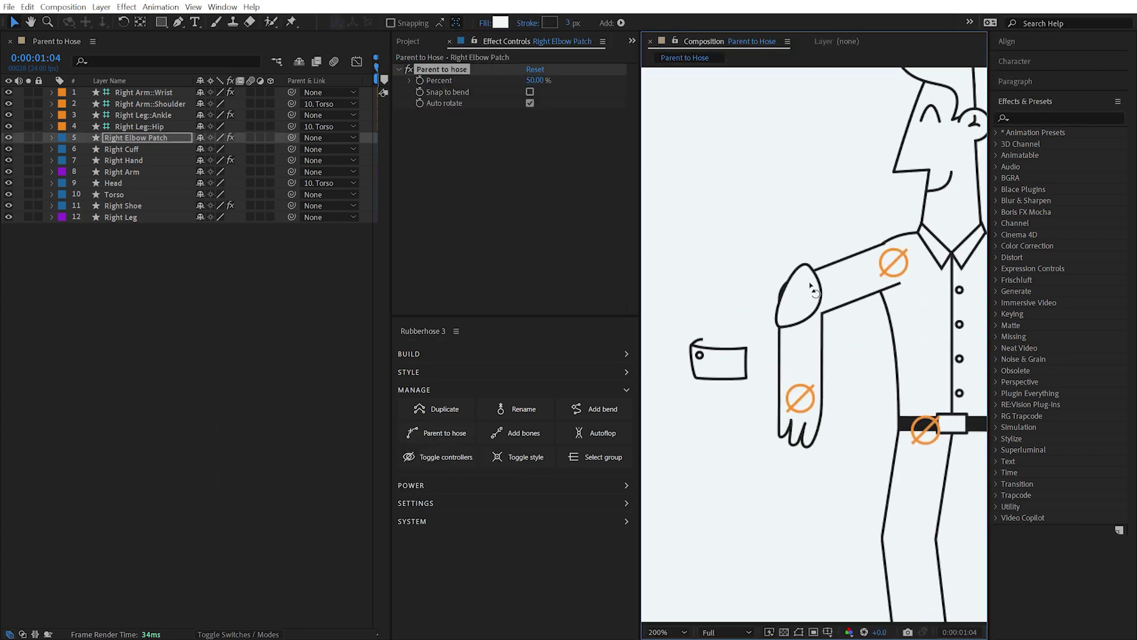
key(a)
drag(216, 150, 184, 177)
- Use the Right Arm layer as the Right Elbow Patch's track matte and keep the Right Arm layer visible
key(F4)
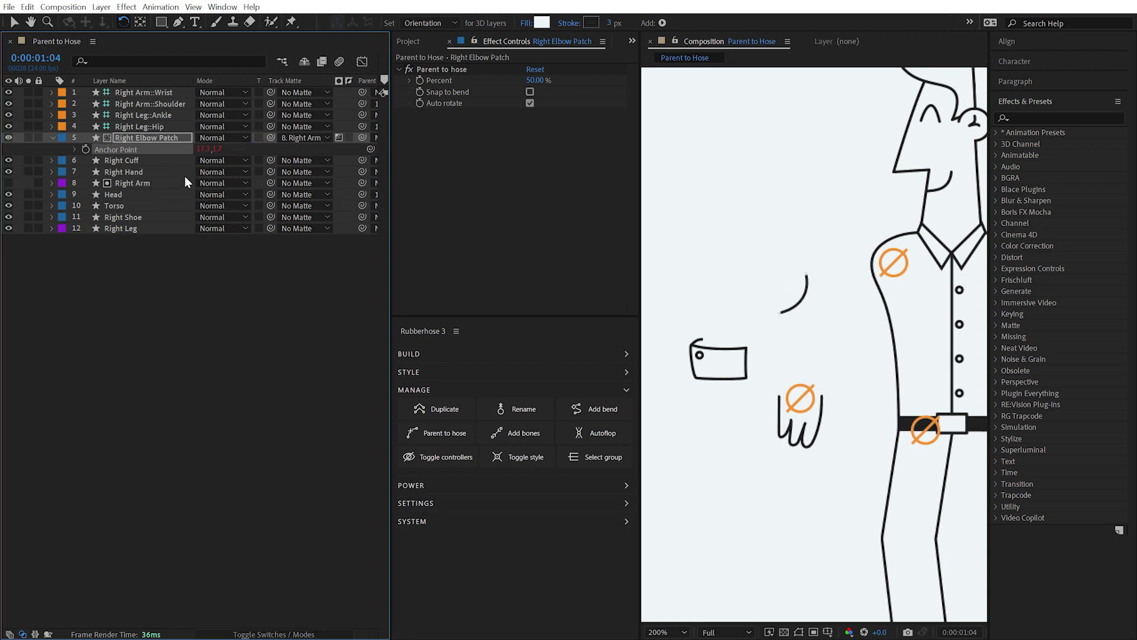
click(8, 183)
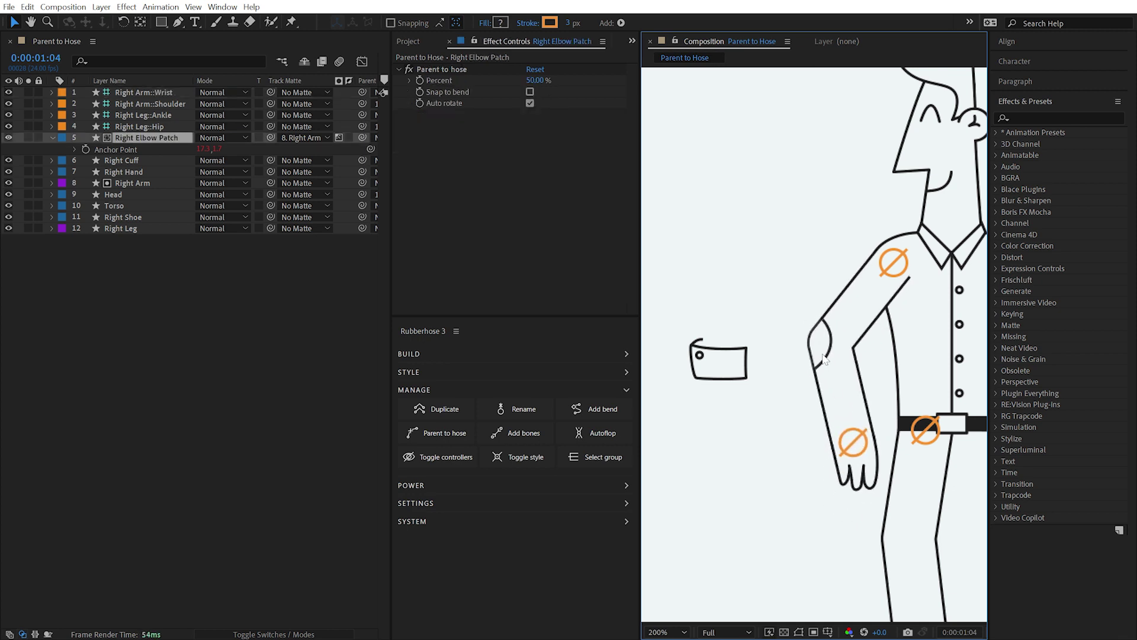
- Turn on Snap to bend for the Right Elbow Patch, rotate it onto the elbow, and raise the wrist controller to bend the arm
click(529, 92)
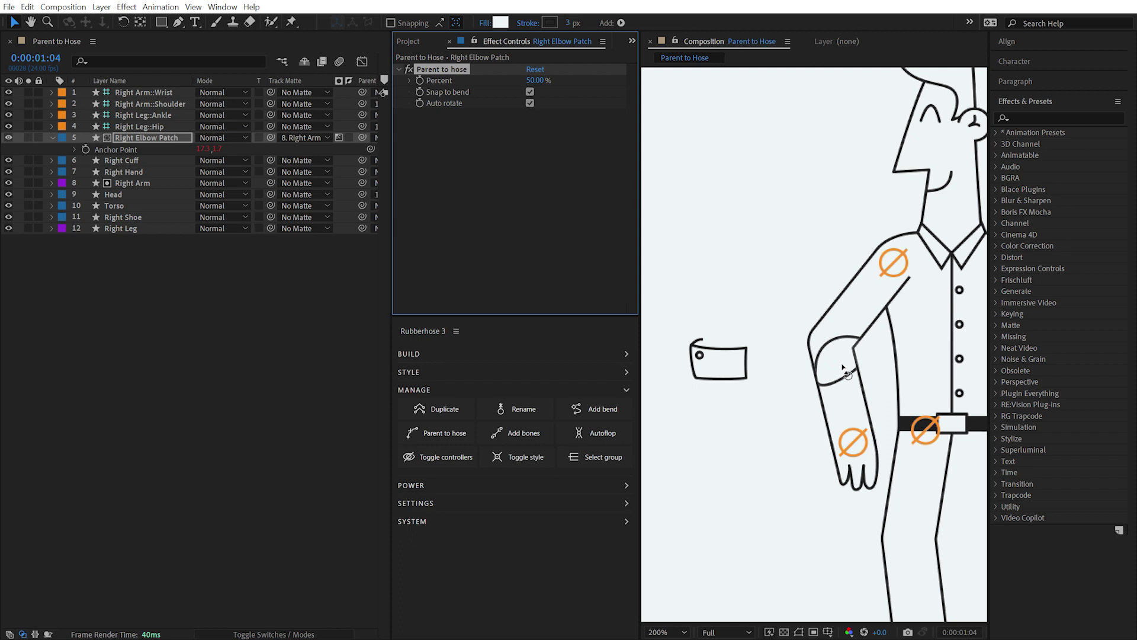
key(w)
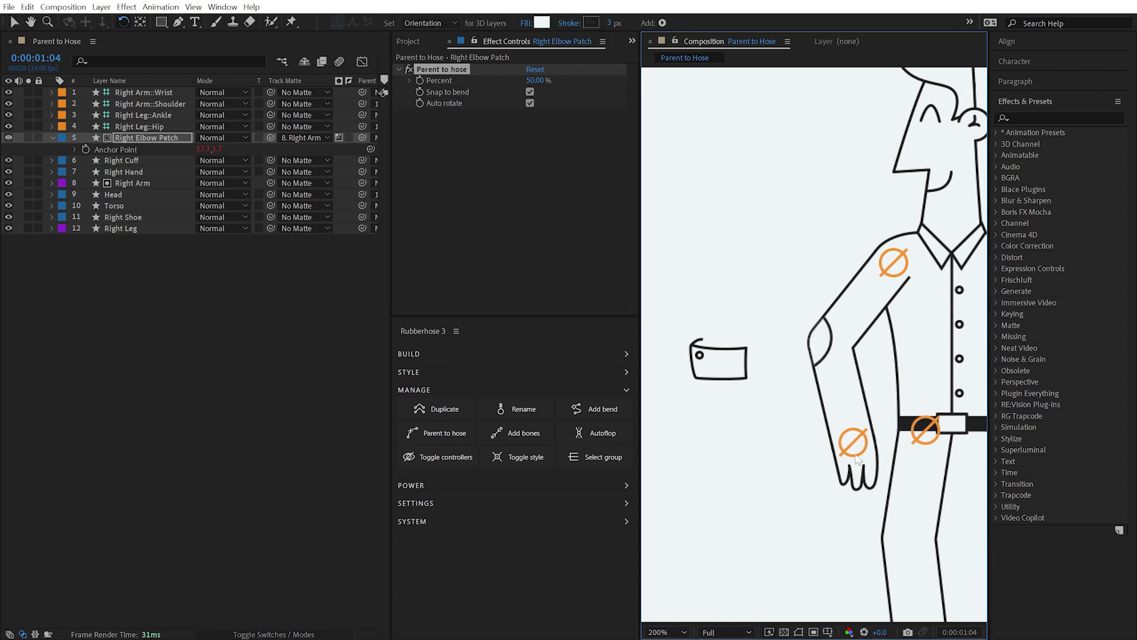
key(v)
drag(857, 459, 869, 418)
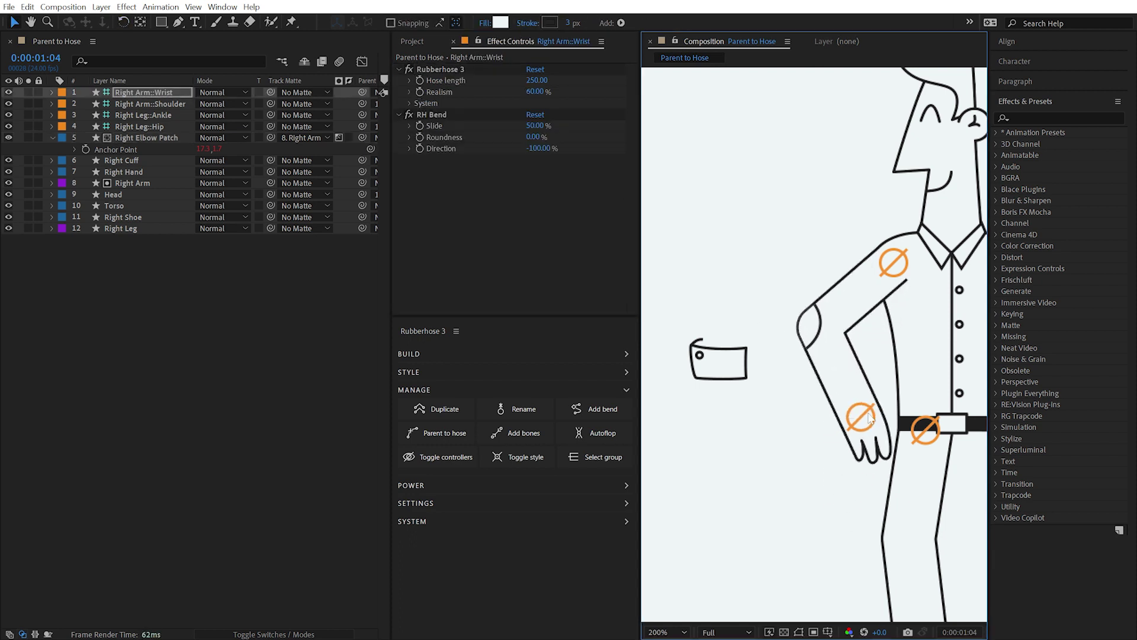
- Turn off Snap to bend for the Right Elbow Patch and rotate the patch to cover the outer elbow
click(801, 326)
click(529, 92)
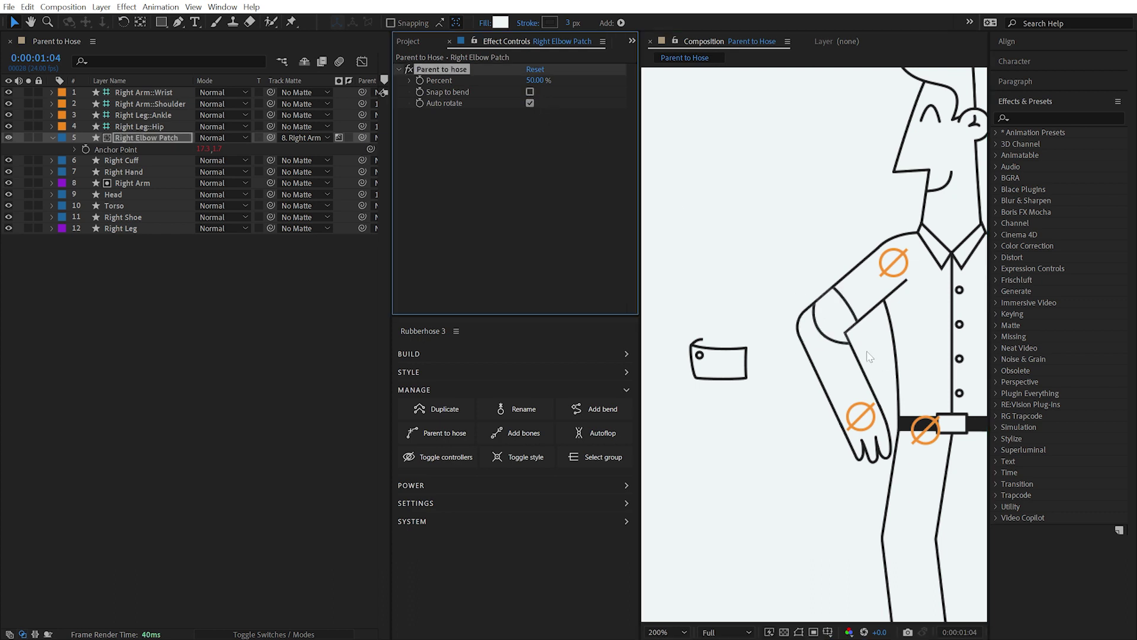
key(w)
- Set the Right Arm's RH Bend Roundness to 1% and lower the wrist controller slightly
click(860, 417)
key(v)
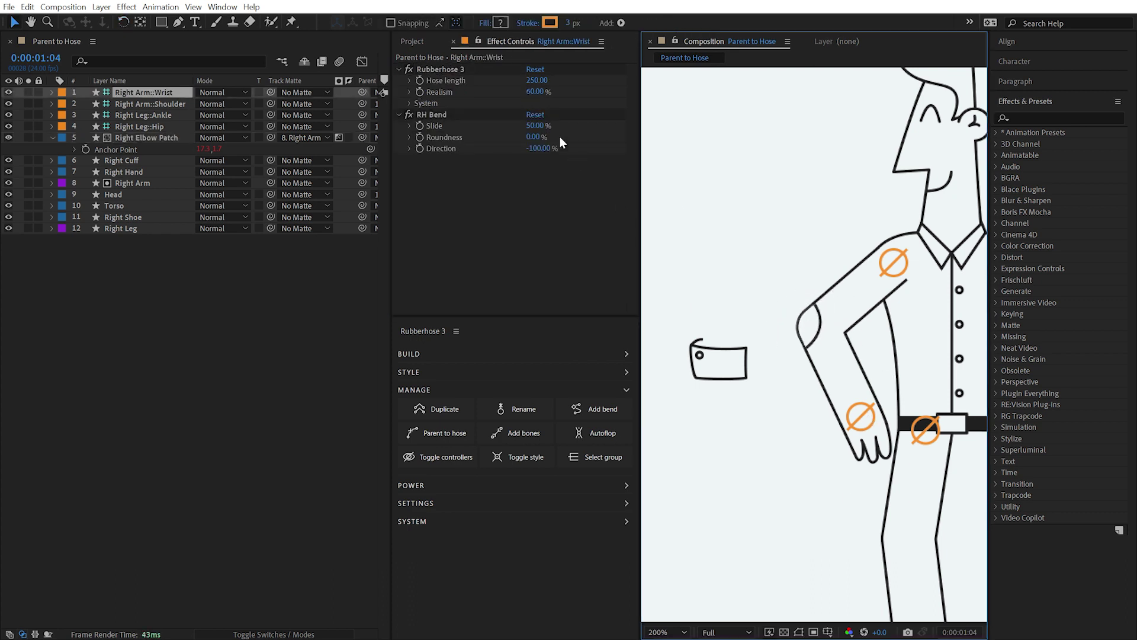
drag(532, 138, 534, 140)
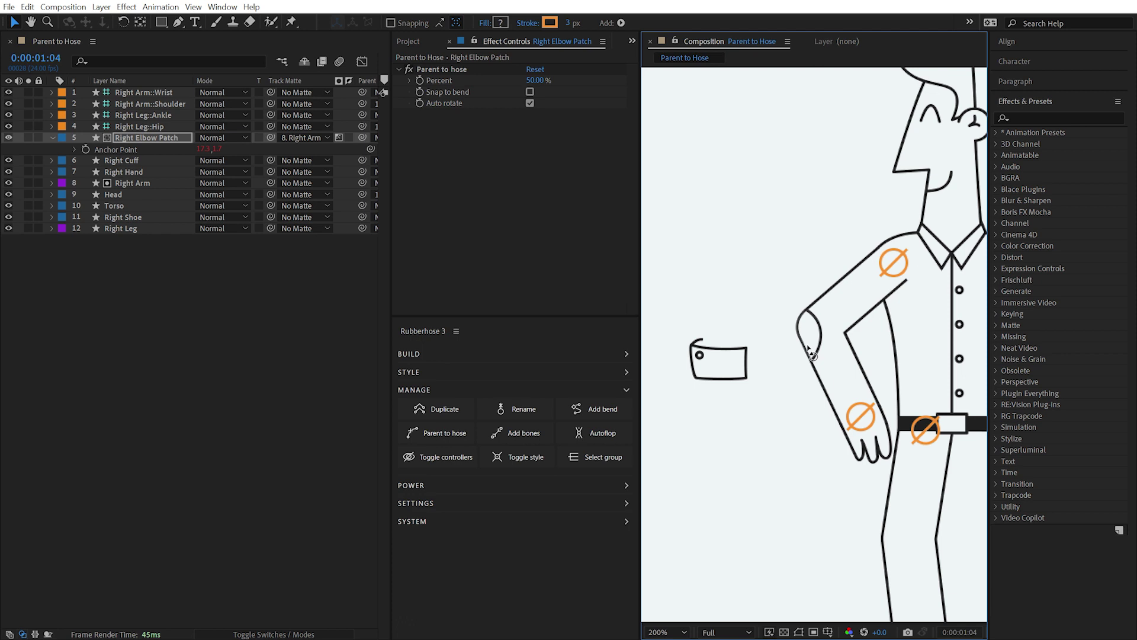
mouse_move(866, 423)
mouse_down()
mouse_move(875, 390)
mouse_move(871, 443)
mouse_up()
- Set the Right Arm's RH Bend Slide to 34%, then duplicate RH Bend and raise the copy's Slide to form a second bend
click(438, 115)
drag(537, 127, 525, 126)
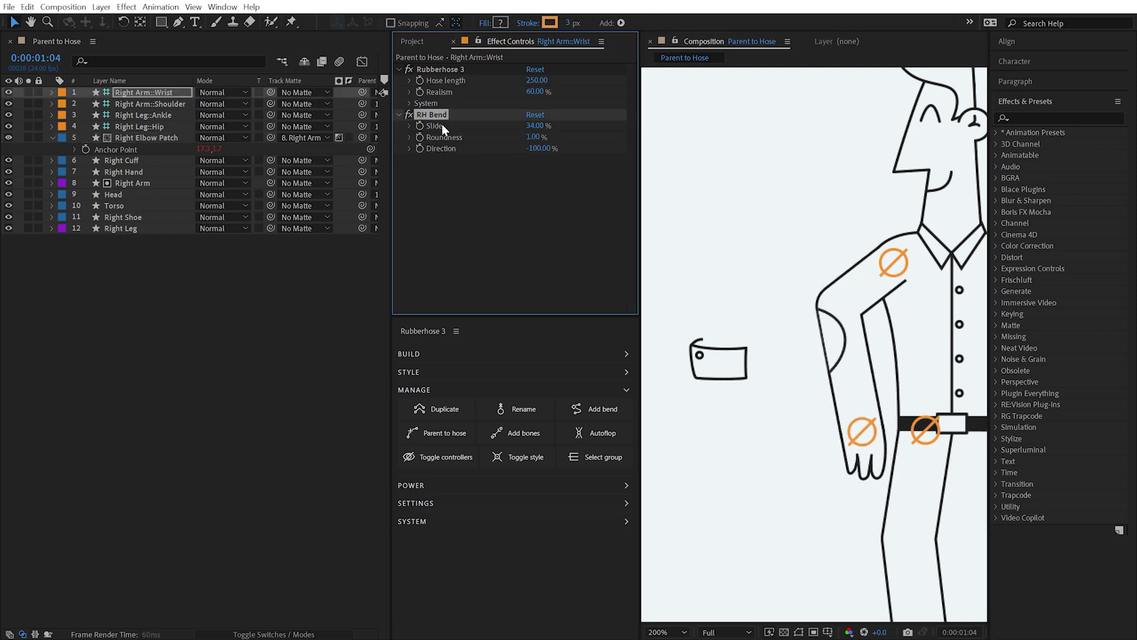
key(ctrl+d)
drag(536, 171, 559, 172)
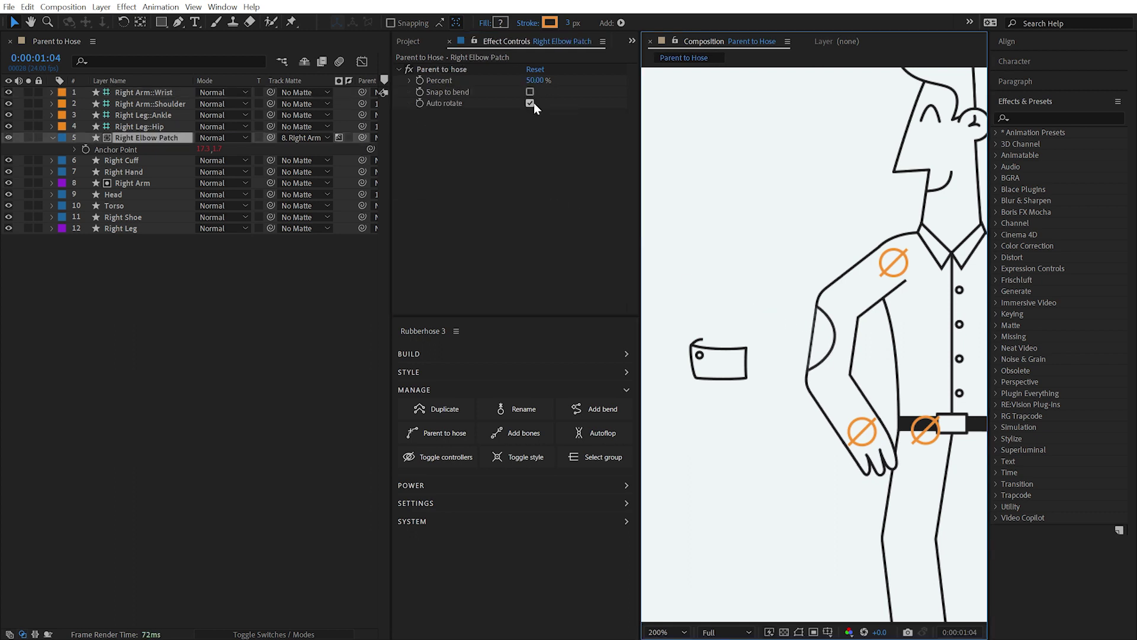
- Turn on Snap to bend for the Right Elbow Patch and vary its Percent to switch it between the two bends
click(532, 91)
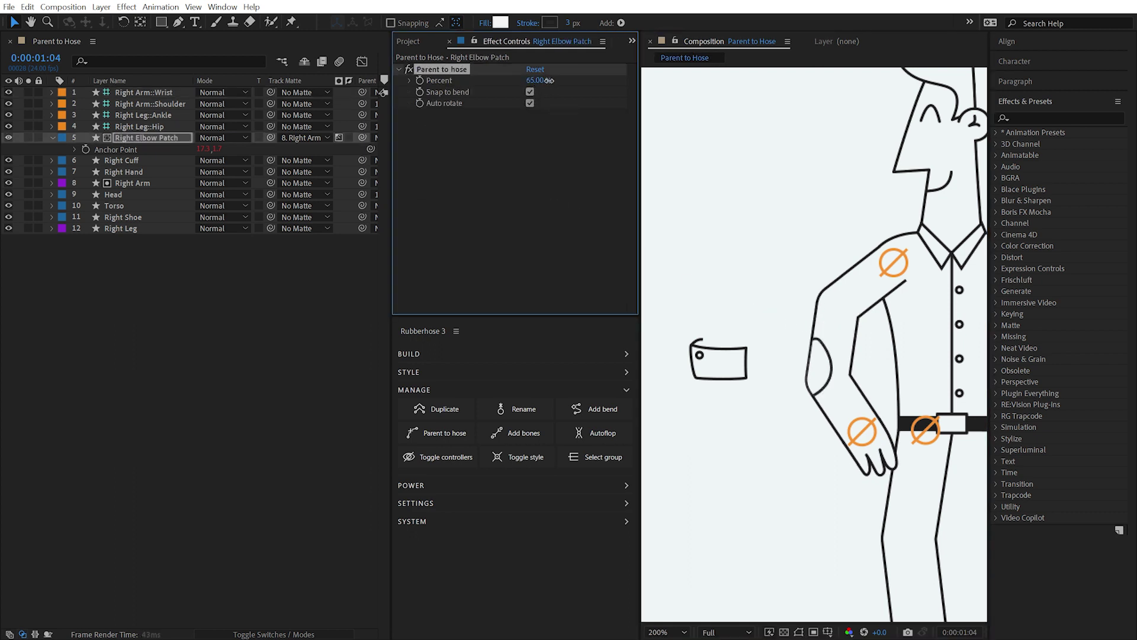
drag(549, 80, 532, 82)
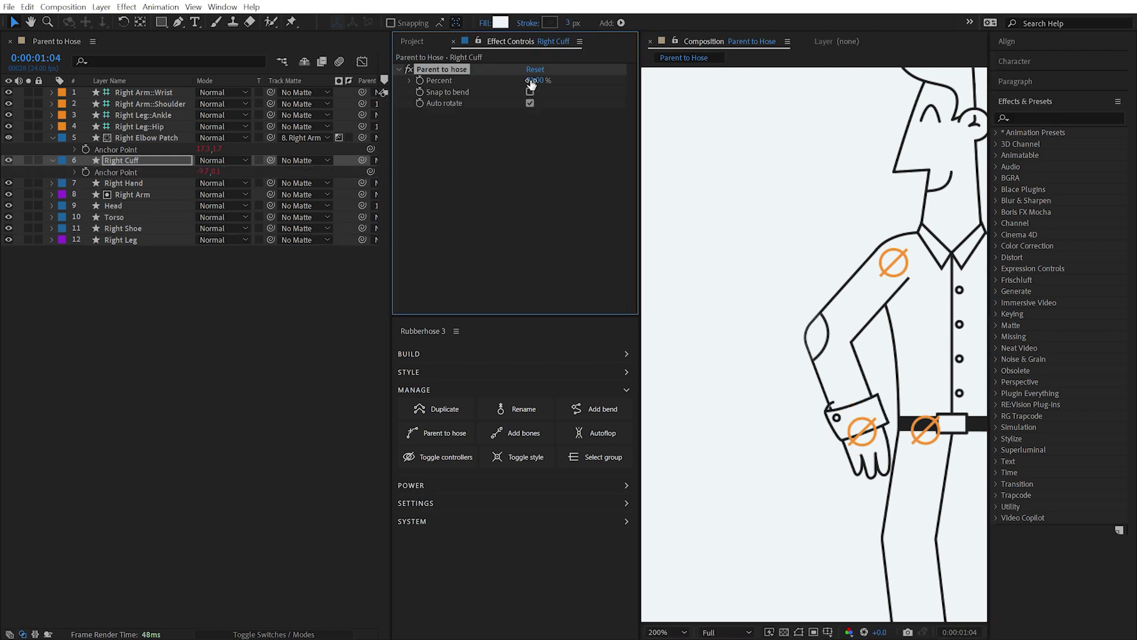
- Lower the Right Cuff's Percent to slide it up the forearm, then reposition and rotate the wrist controller to rest the hand on the hip
drag(530, 81, 521, 80)
drag(863, 431, 878, 428)
key(w)
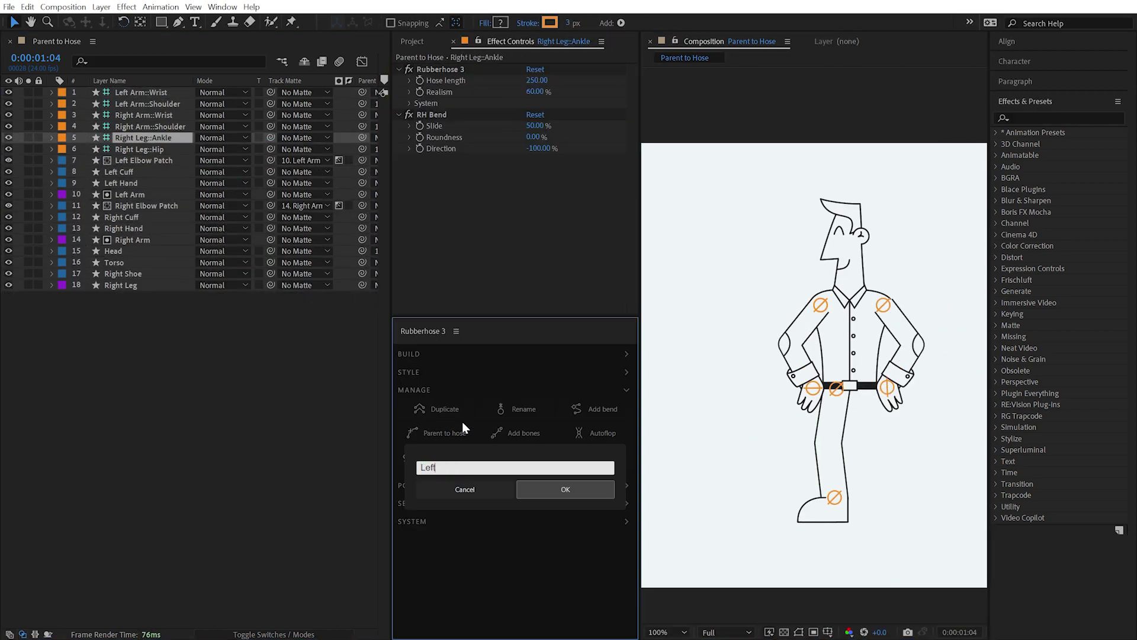
- Duplicate the Right Leg rig with its shoe, using Left as the replacement name
key(Return)
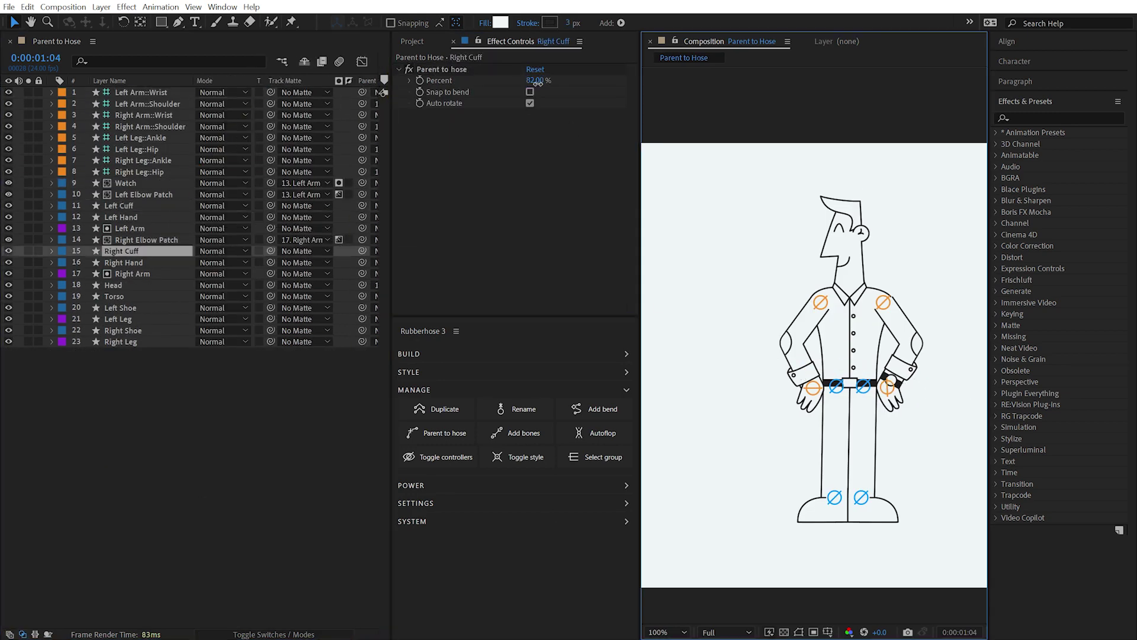
- Test the finished rig by moving the Left Arm's and Right Arm's wrist controllers away from the body
mouse_move(887, 388)
mouse_down()
mouse_move(902, 456)
mouse_move(922, 465)
mouse_move(891, 409)
mouse_move(915, 456)
mouse_move(933, 429)
mouse_move(908, 390)
mouse_up()
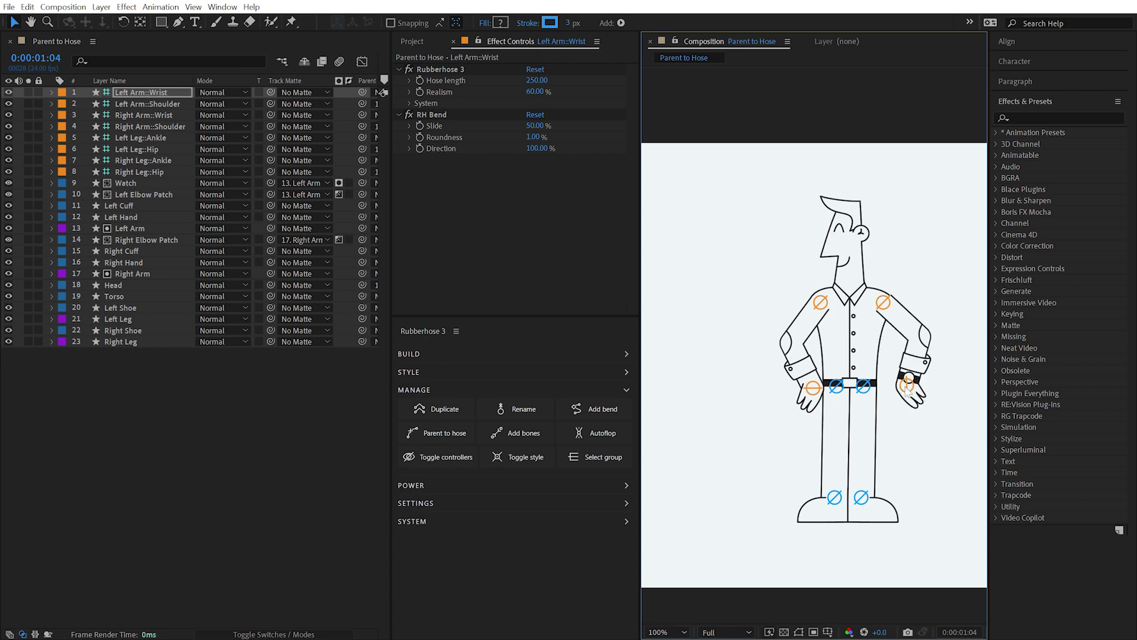
click(952, 395)
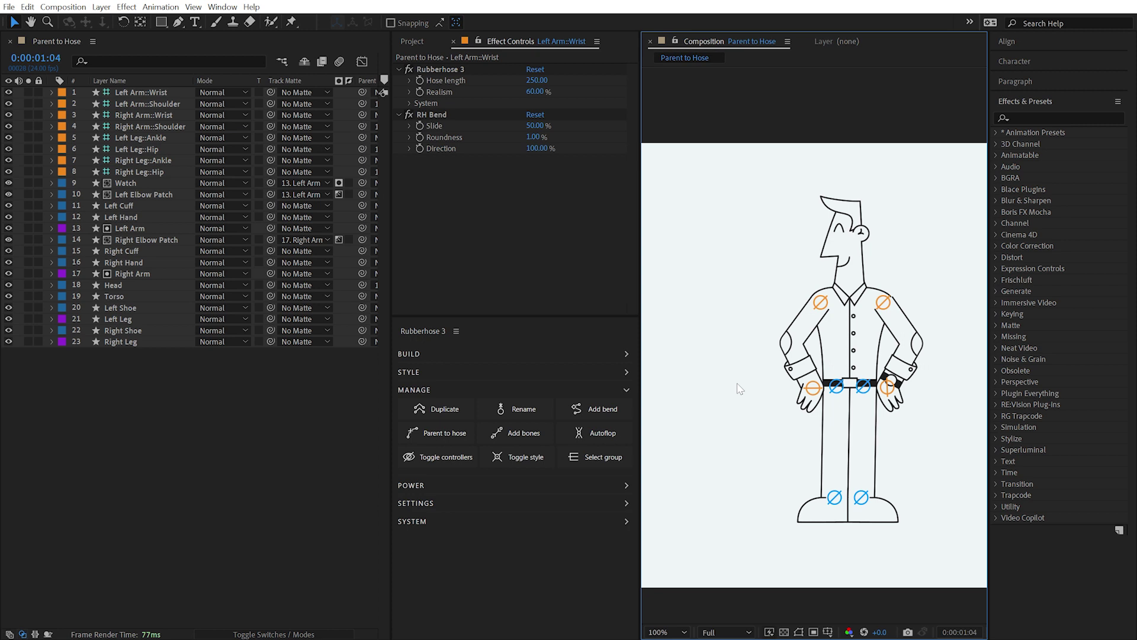
drag(859, 332, 873, 310)
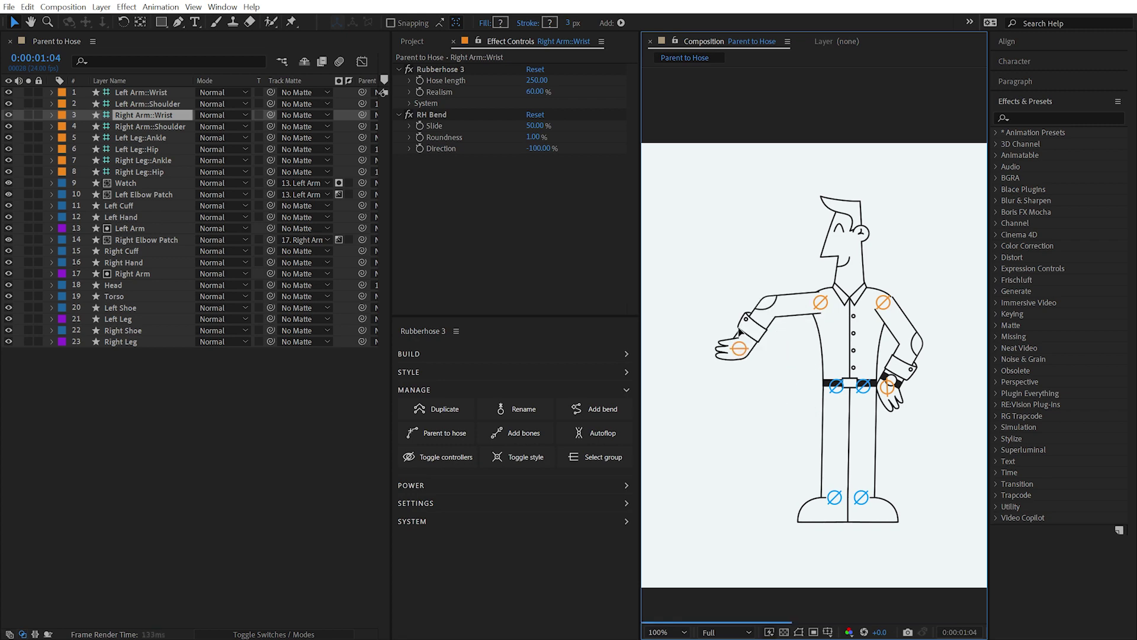